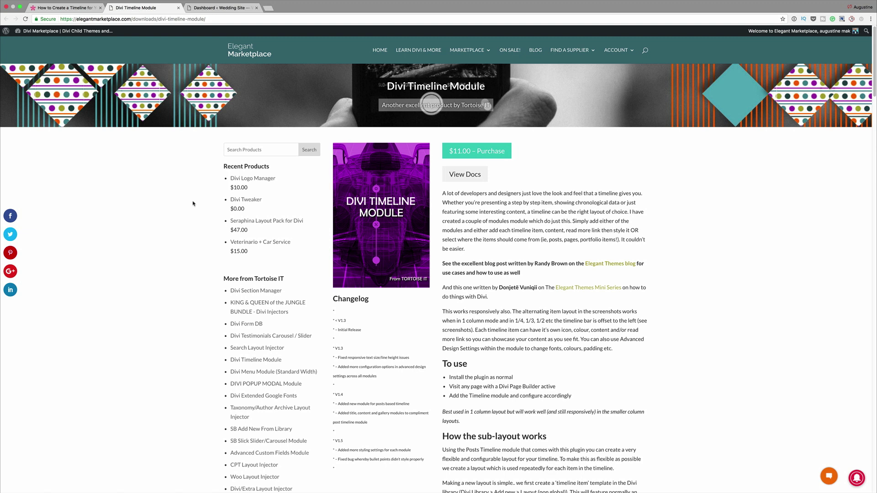
Switch to the Wedding Site dashboard and go to Plugins > Add New.
left_click(219, 8)
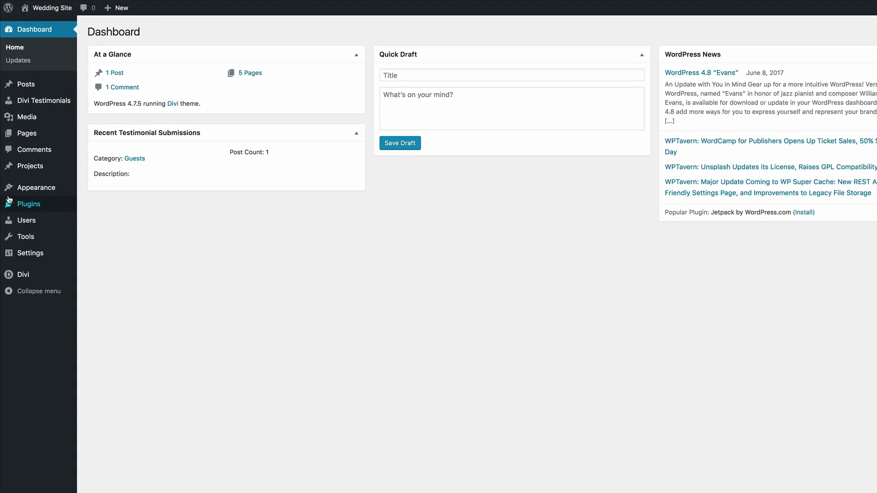
mouse_move(22, 191)
left_click(102, 219)
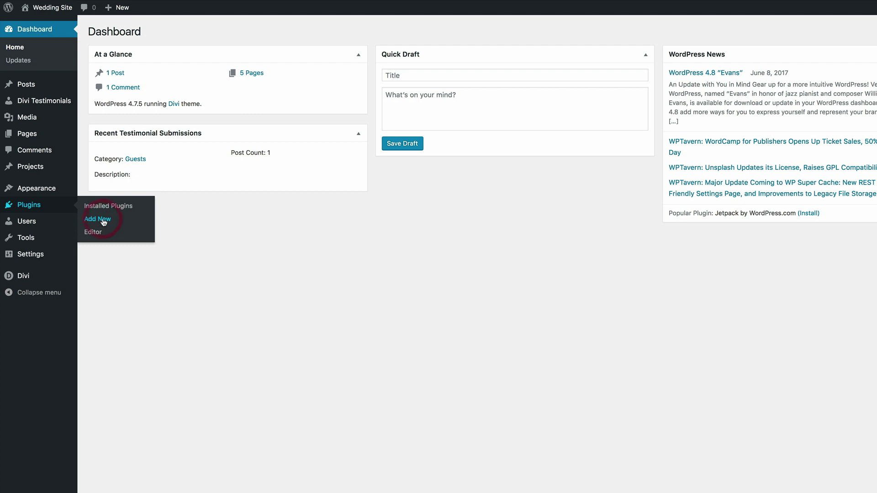
Pick the downloaded Divi timeline module zip from Downloads as the plugin to upload.
left_click(187, 32)
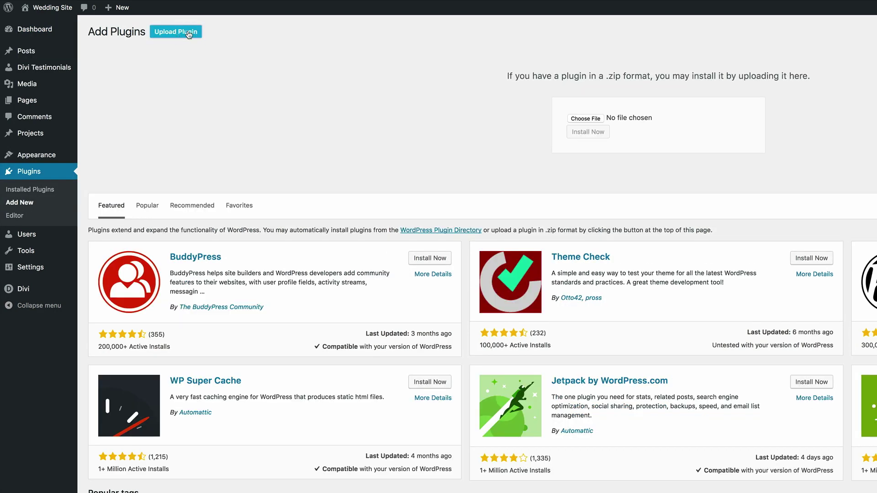
left_click(405, 118)
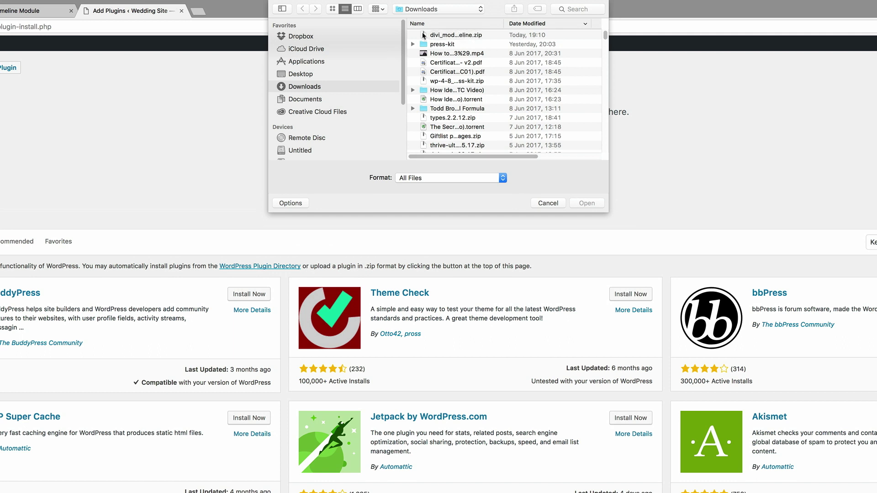
left_click(424, 35)
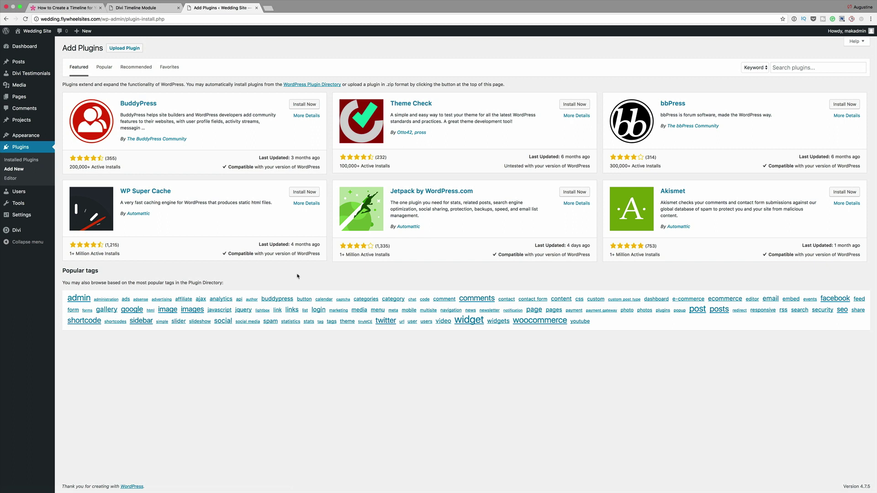
mouse_move(34, 103)
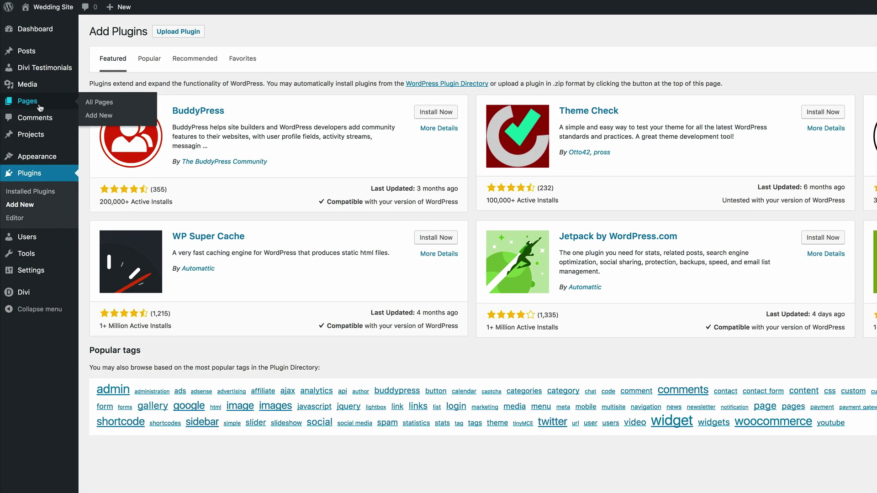
Add a new page named 'Wedding Schedule' and enable the Divi Builder on it.
left_click(109, 117)
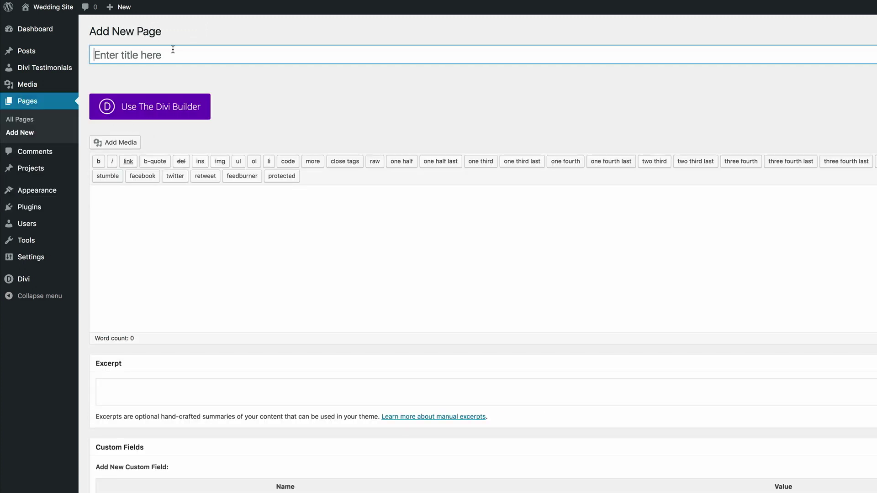
left_click(172, 57)
type("Wedding Schedule")
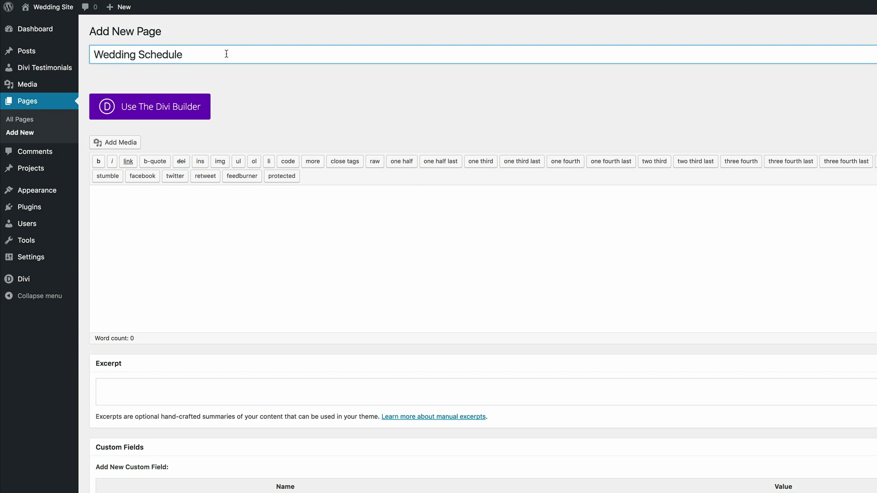
left_click(169, 107)
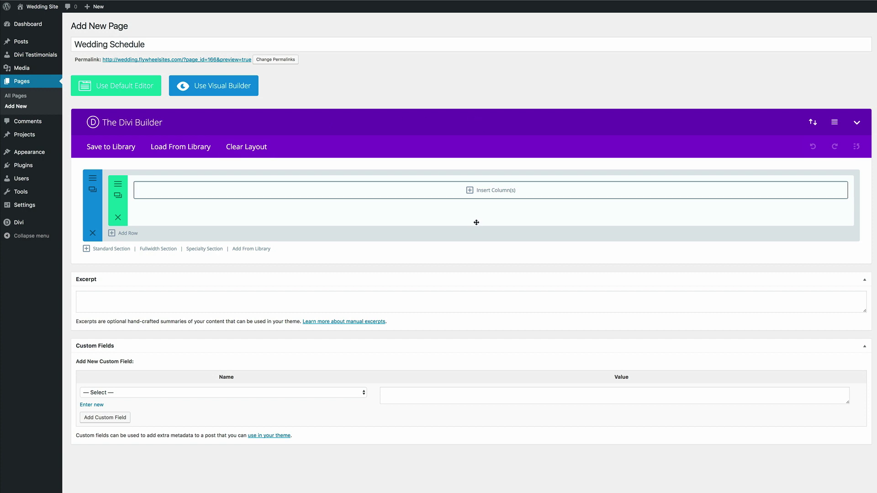
Insert a single full-width column row and place a Timeline - Vertical module in it.
left_click(470, 192)
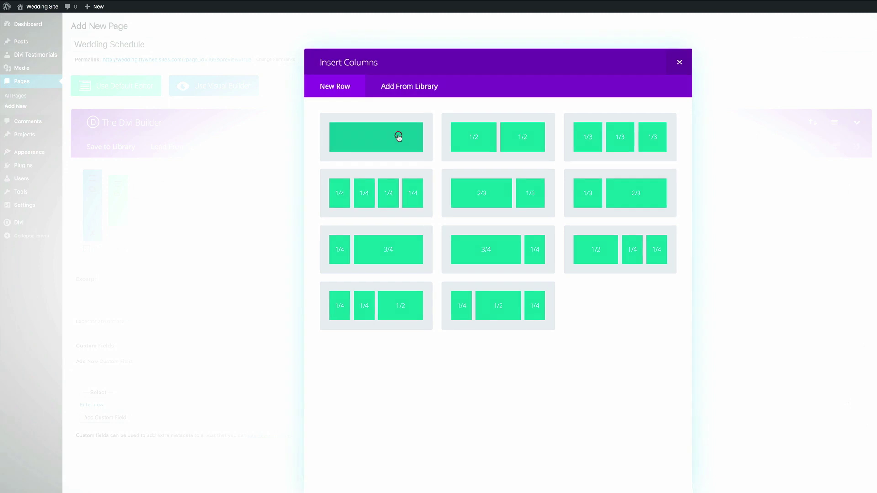
left_click(399, 136)
left_click(471, 190)
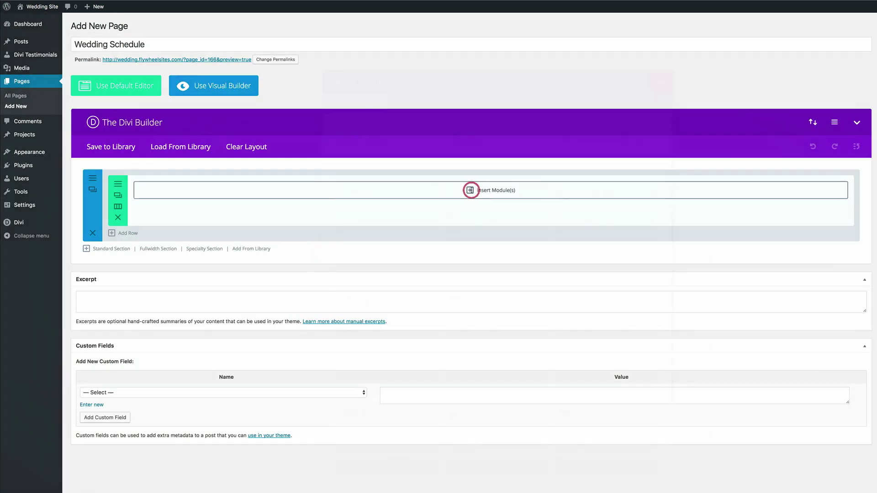
scroll(379, 399, "down", 3)
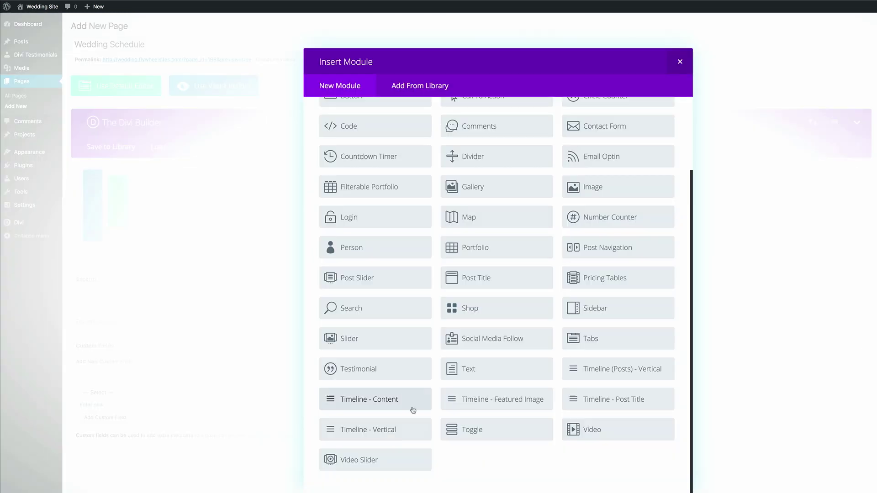
left_click(386, 431)
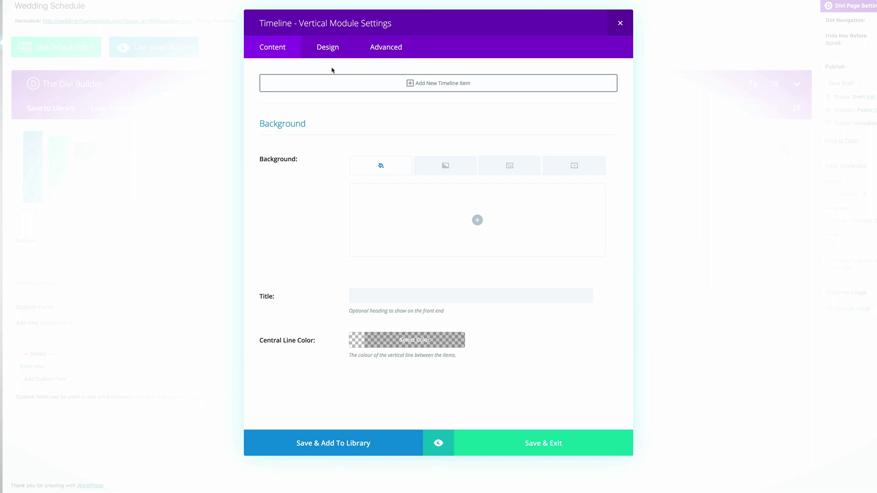
Set the timeline body text font to bold Raleway Light.
left_click(331, 50)
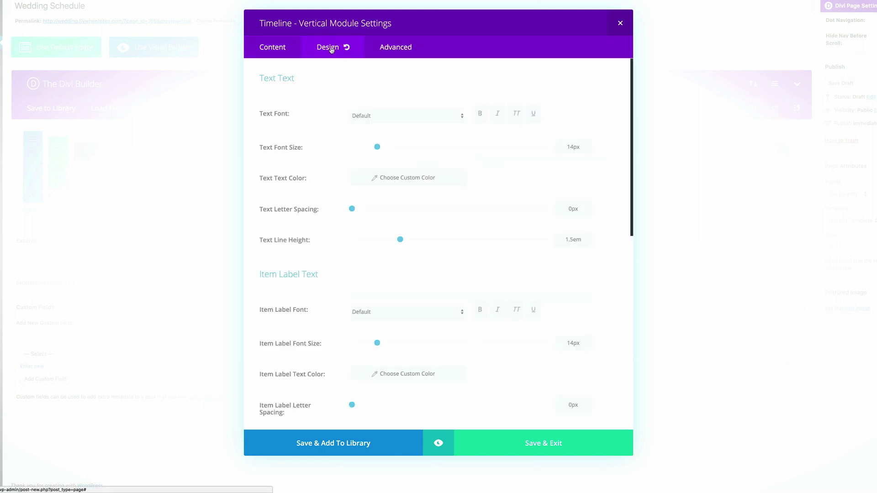
left_click(420, 120)
scroll(418, 358, "down", 5)
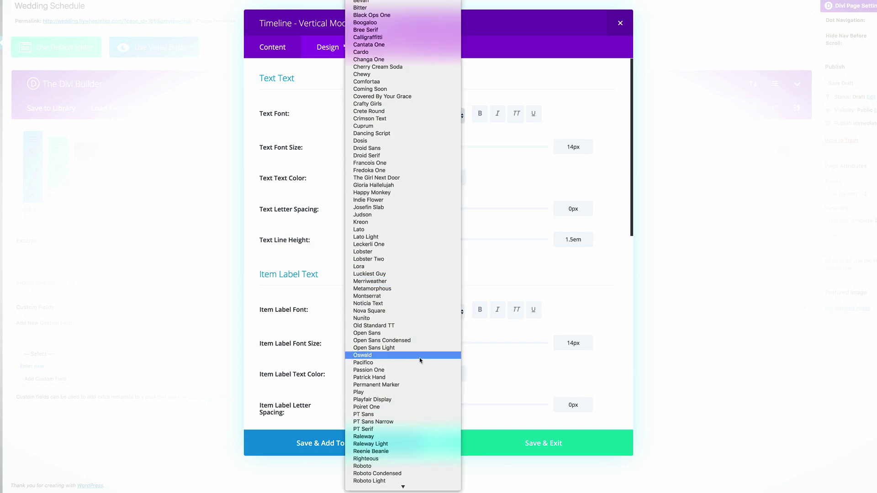
scroll(420, 360, "down", 5)
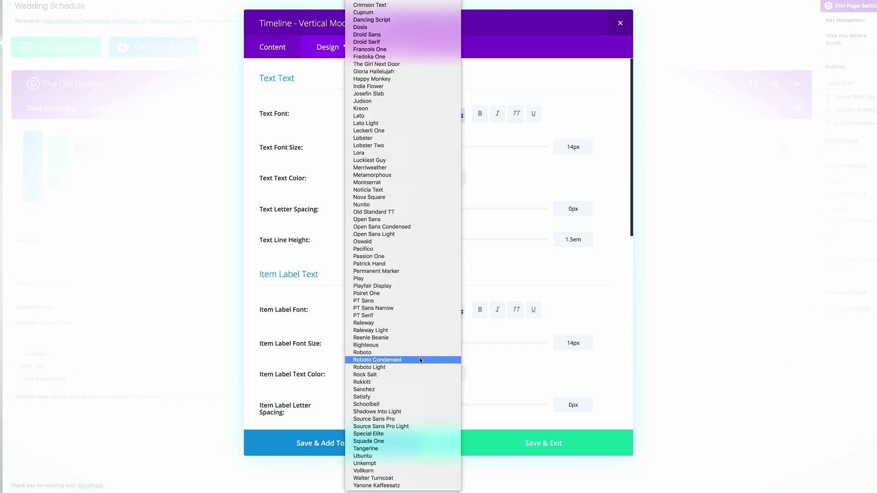
left_click(416, 331)
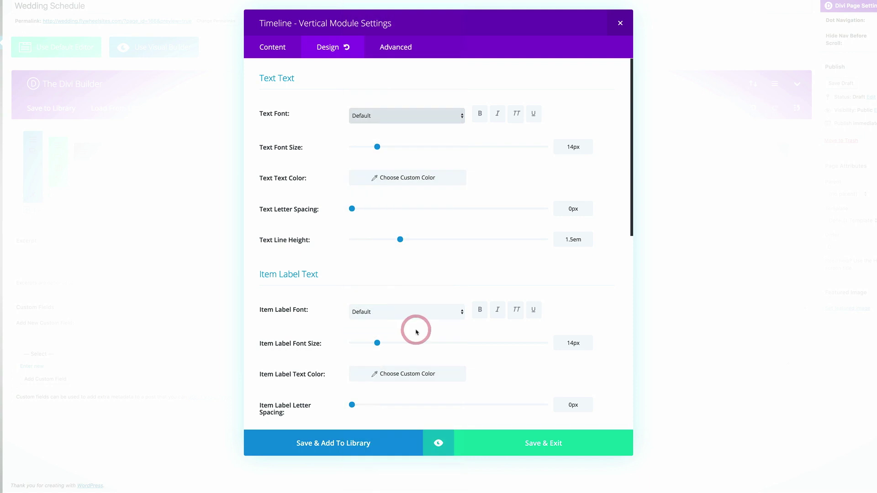
left_click(479, 118)
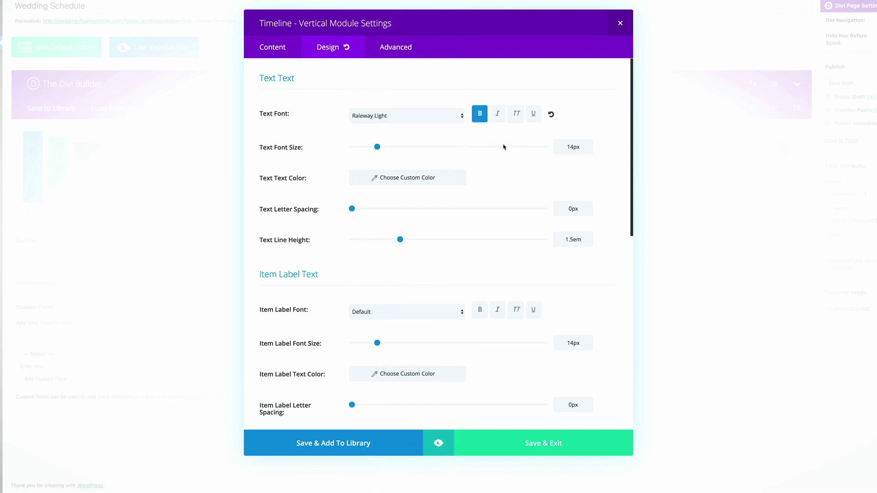
Colour the body text #9b857b and reduce its line height to 1em.
left_click(365, 177)
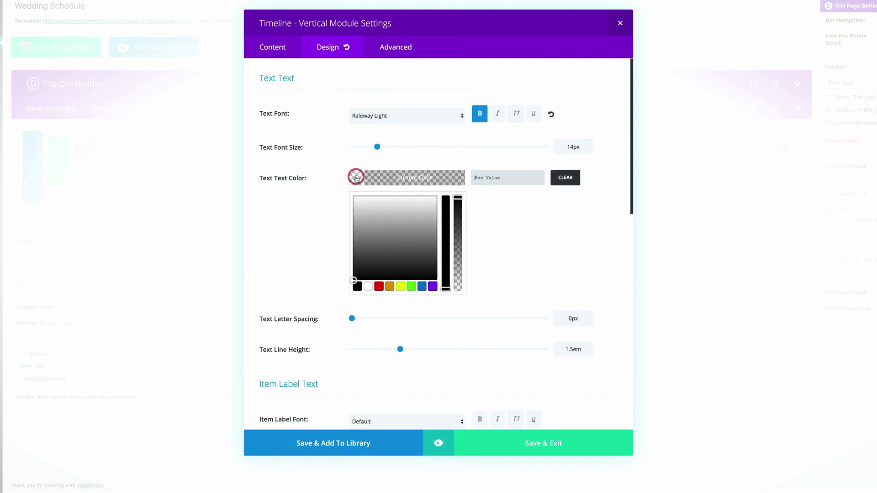
left_click(486, 177)
type("9b857b")
scroll(507, 253, "down", 2)
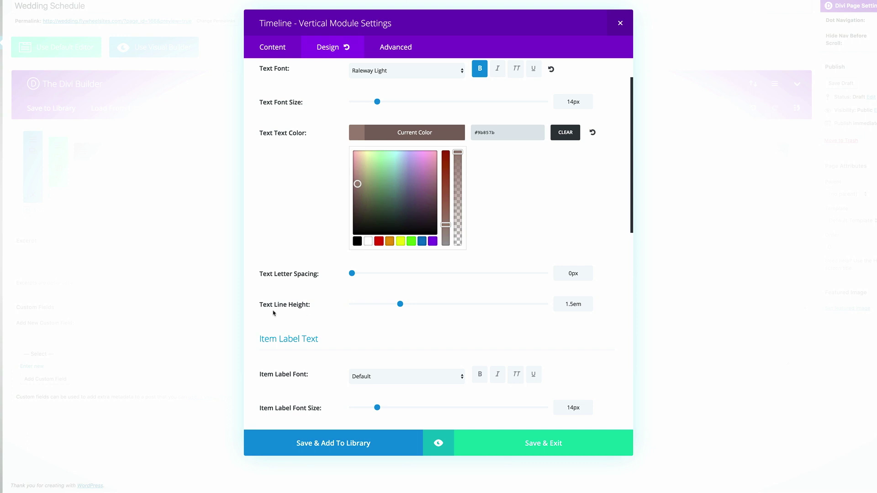
left_click_drag(402, 305, 350, 305)
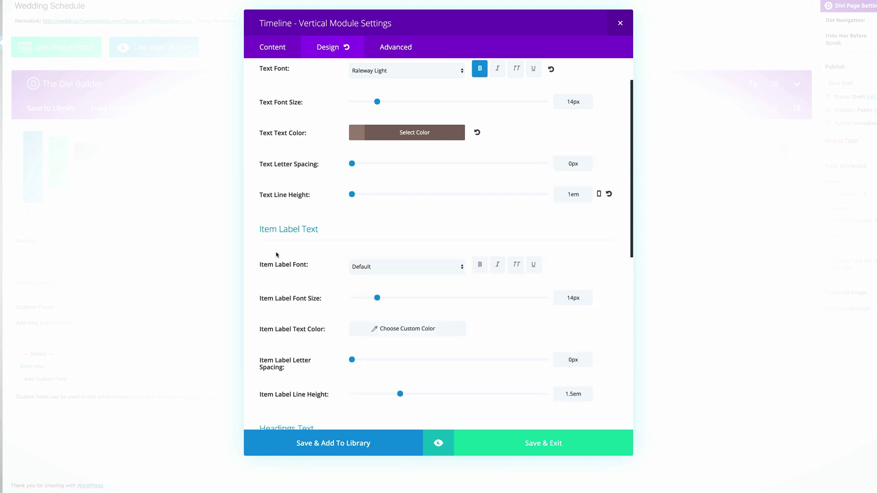
scroll(291, 251, "down", 1)
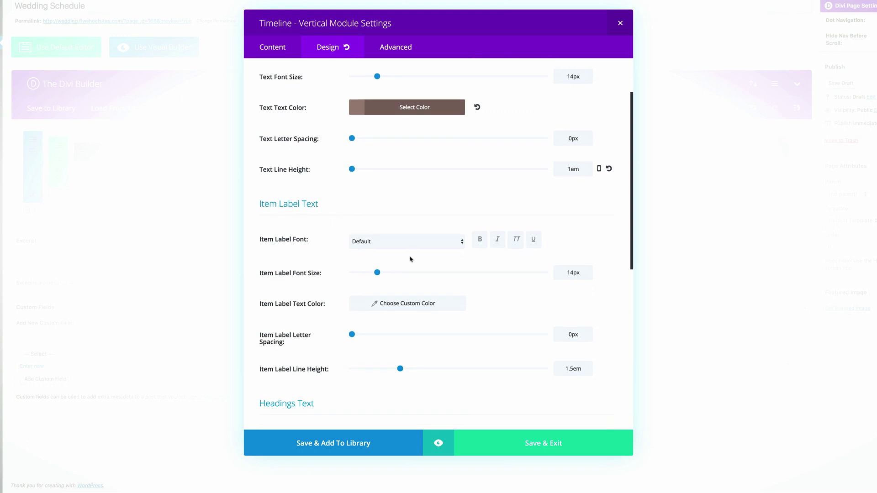
left_click(413, 247)
Make the item labels bold Raleway Light at 39px.
scroll(411, 457, "down", 5)
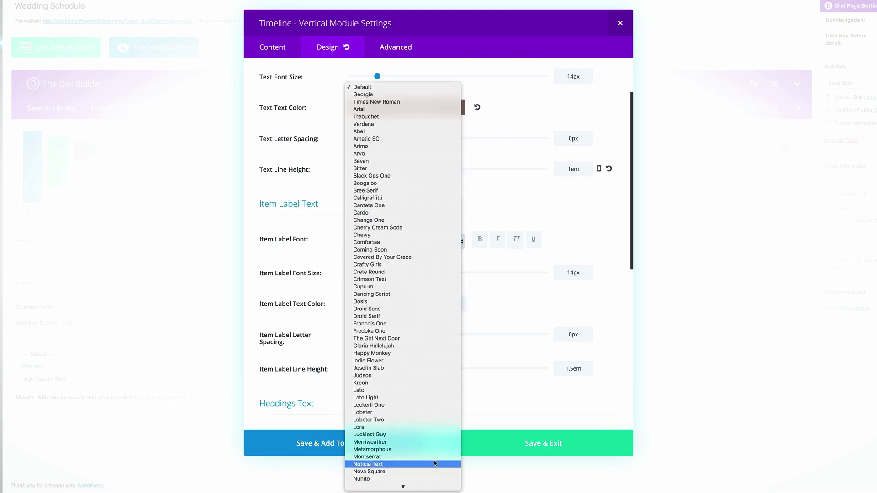
left_click(427, 330)
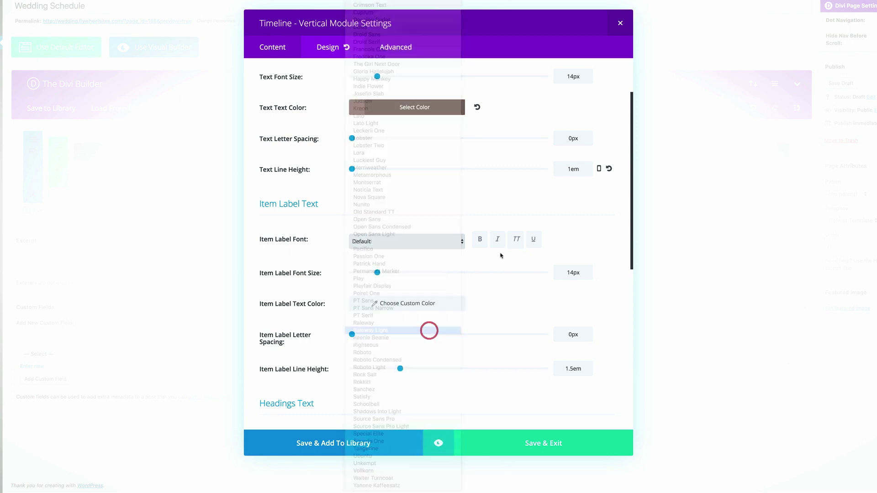
left_click(480, 241)
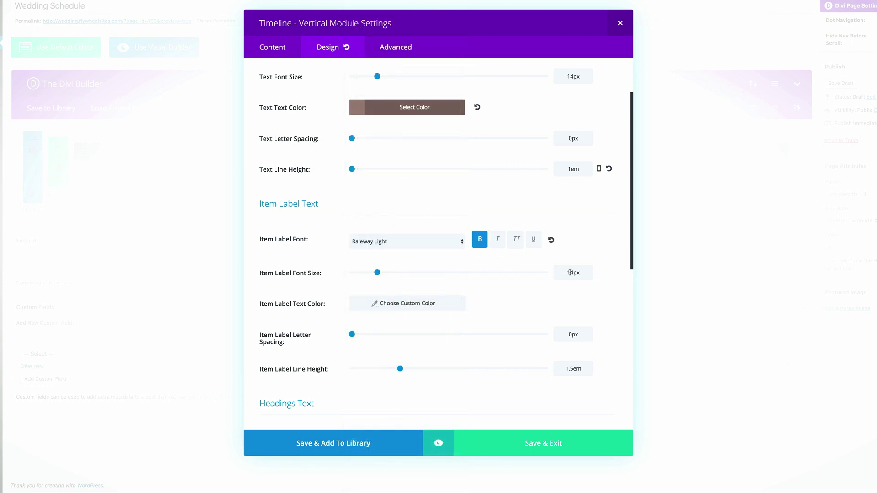
left_click_drag(574, 273, 552, 273)
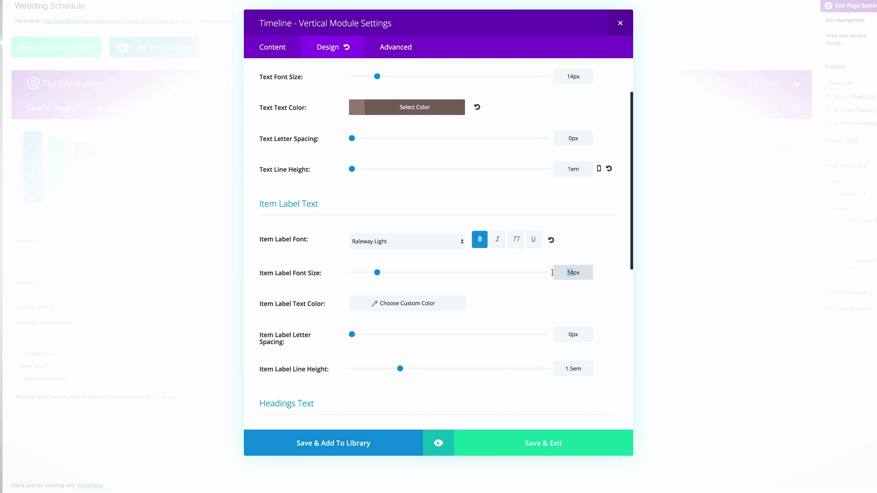
type("39")
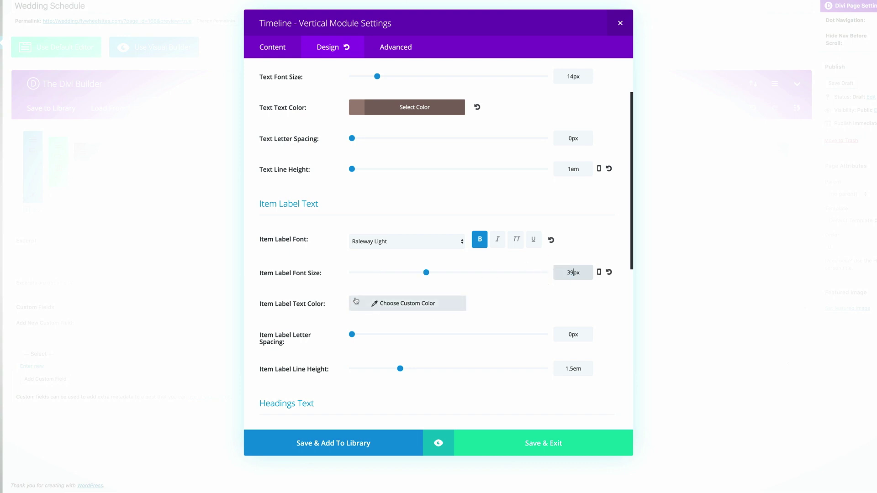
Colour the item labels brown #9b857b.
left_click(358, 305)
left_click(508, 304)
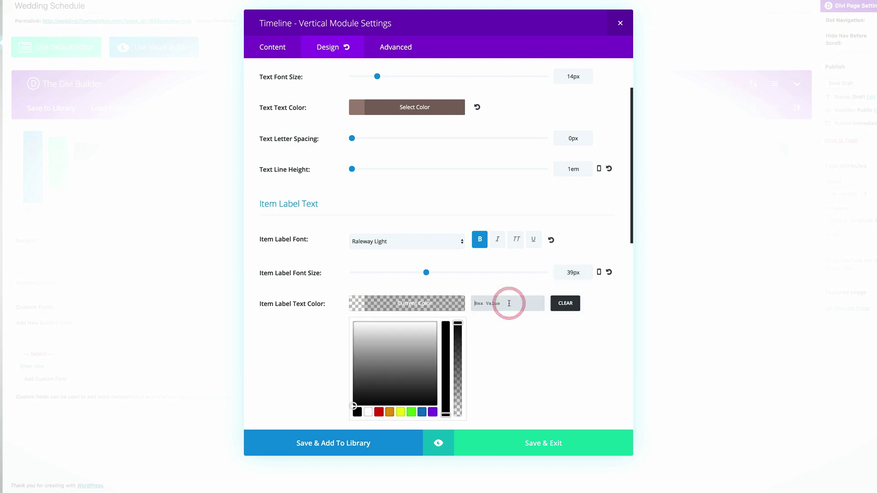
type("#9b857b")
scroll(510, 370, "down", 3)
scroll(511, 372, "down", 2)
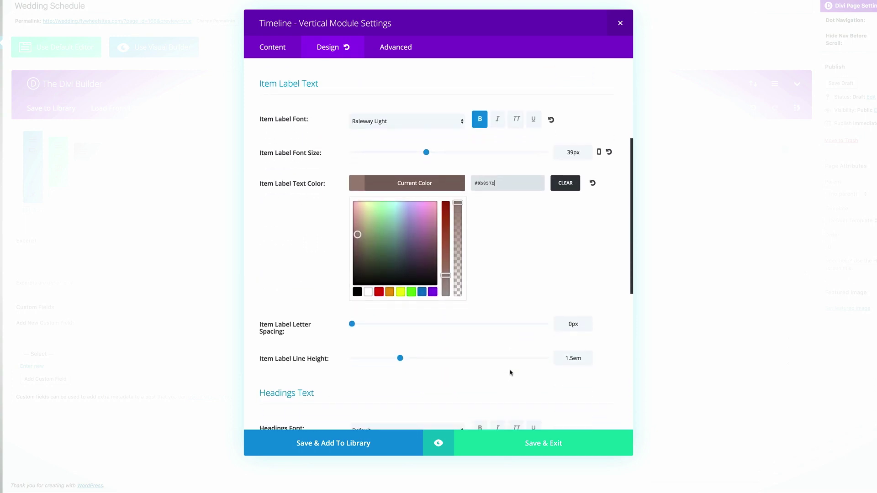
scroll(599, 352, "down", 6)
scroll(601, 353, "down", 1)
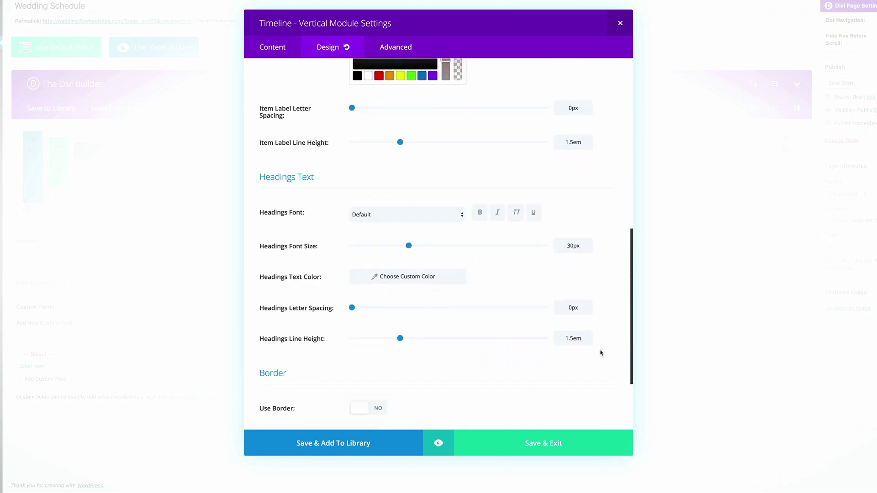
scroll(558, 371, "down", 1)
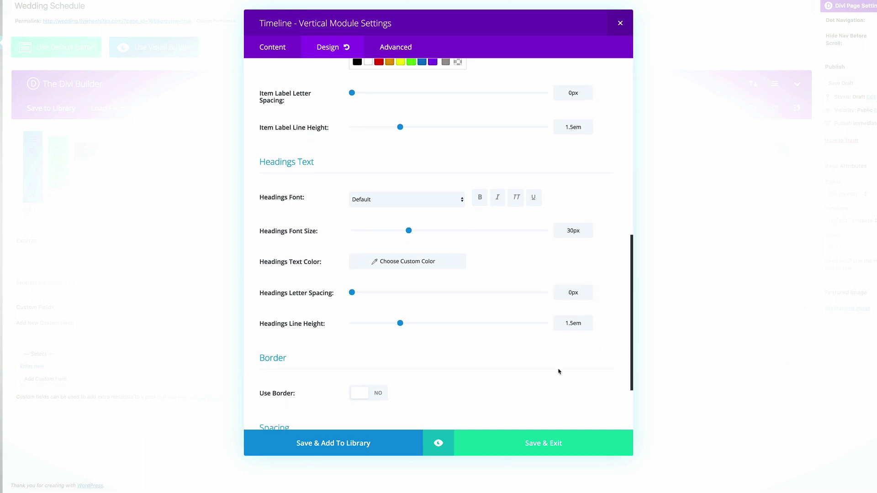
left_click(397, 198)
Set the timeline headings to the Tangerine font at 70px.
scroll(401, 190, "down", 3)
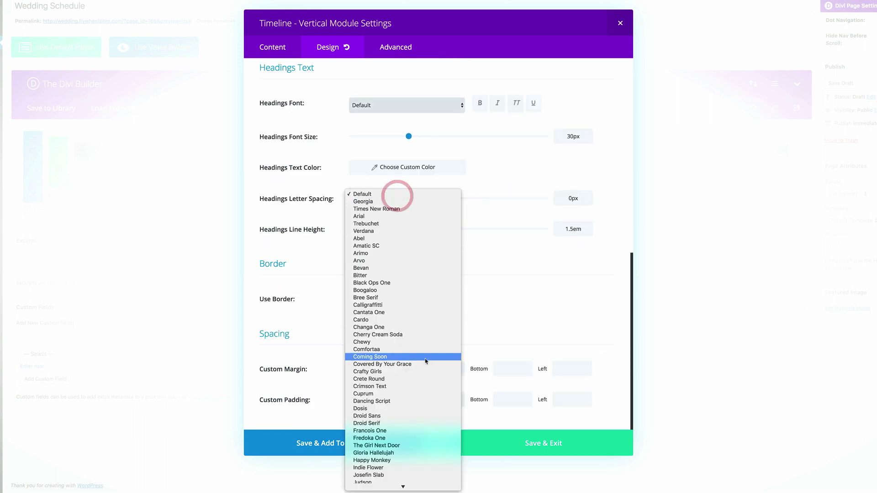
left_click(423, 448)
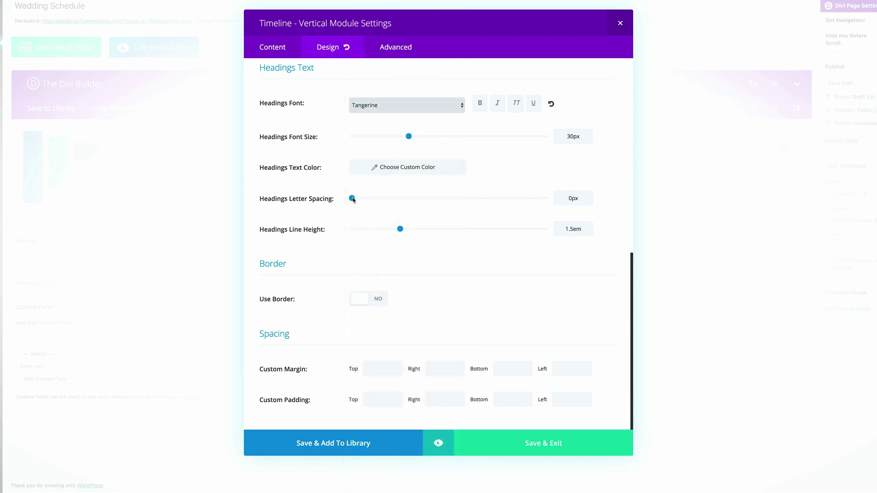
left_click(486, 136)
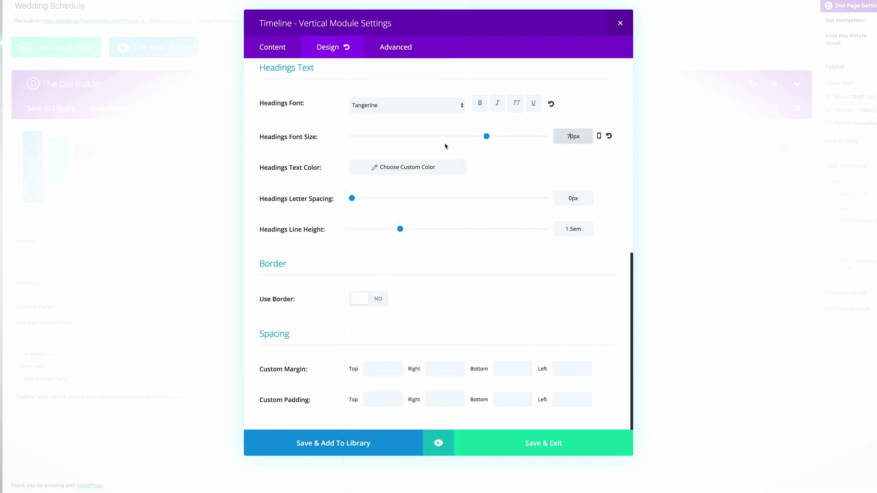
left_click(535, 163)
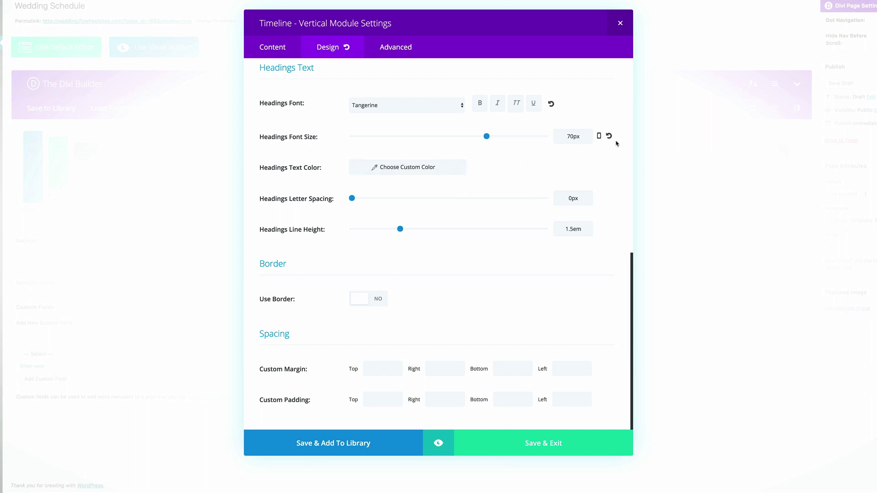
Give the headings a separate tablet size of 60px.
left_click(600, 137)
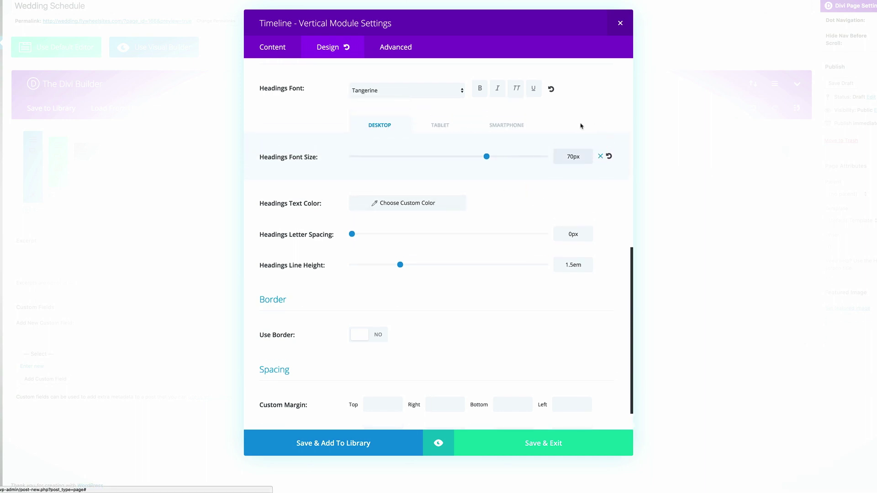
left_click(441, 125)
left_click(566, 156)
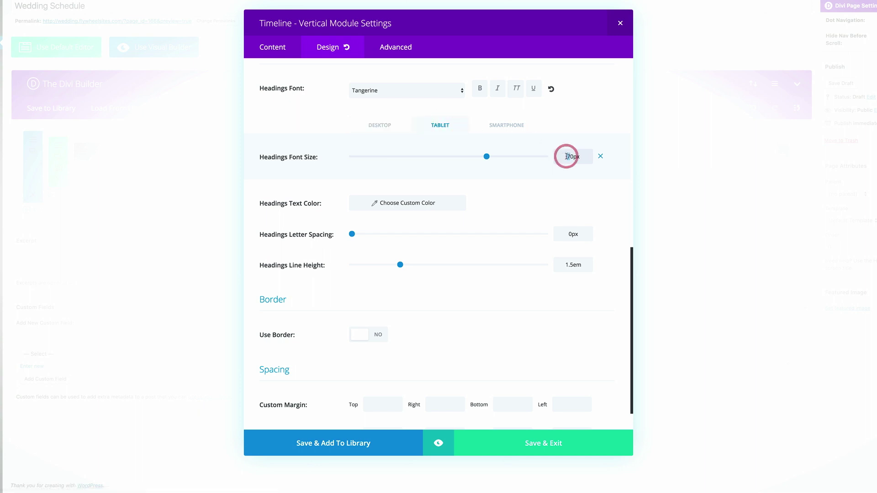
key("Delete")
type("6")
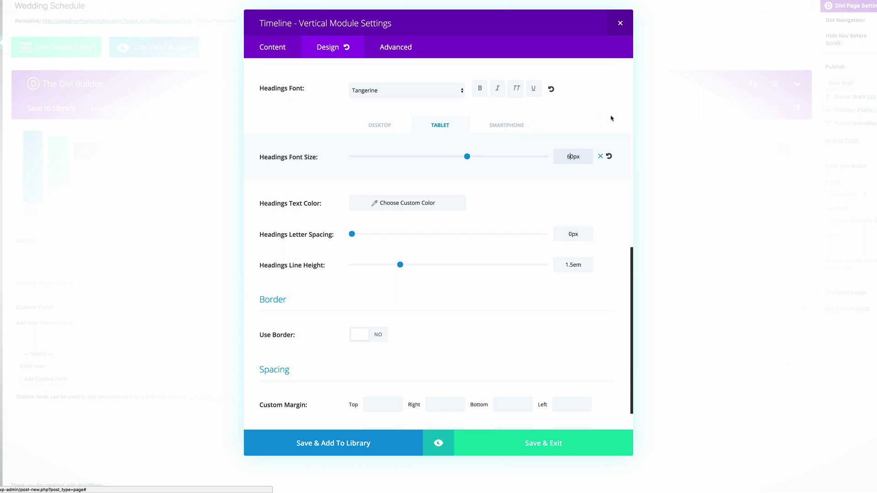
left_click(521, 125)
left_click(389, 127)
left_click(439, 126)
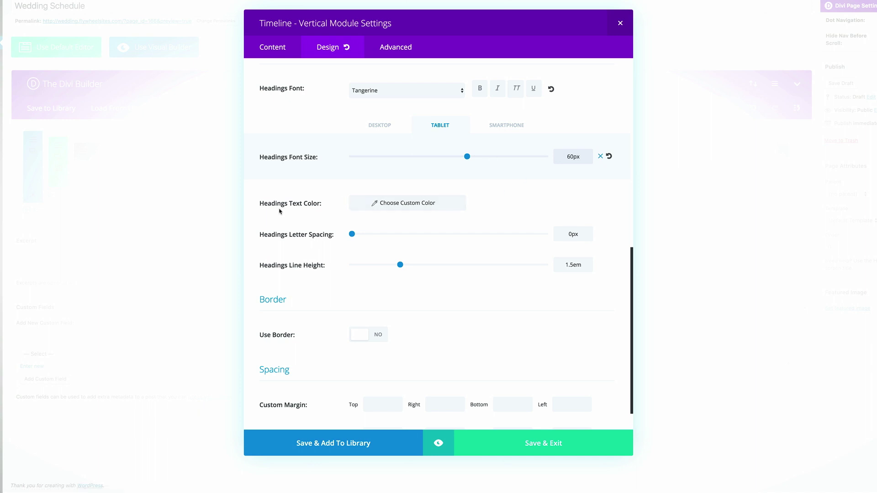
Colour the headings brown #9b857b and return to the Content settings.
left_click(364, 206)
left_click(510, 204)
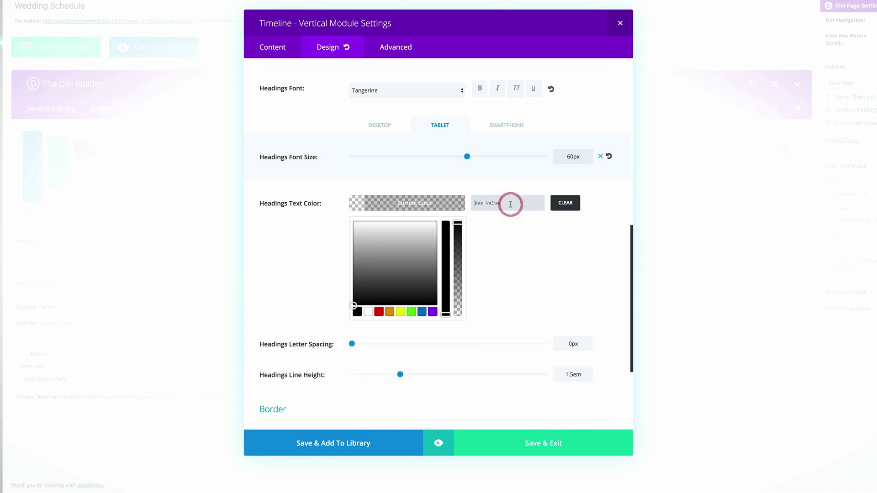
type("#9b857b")
scroll(593, 268, "down", 3)
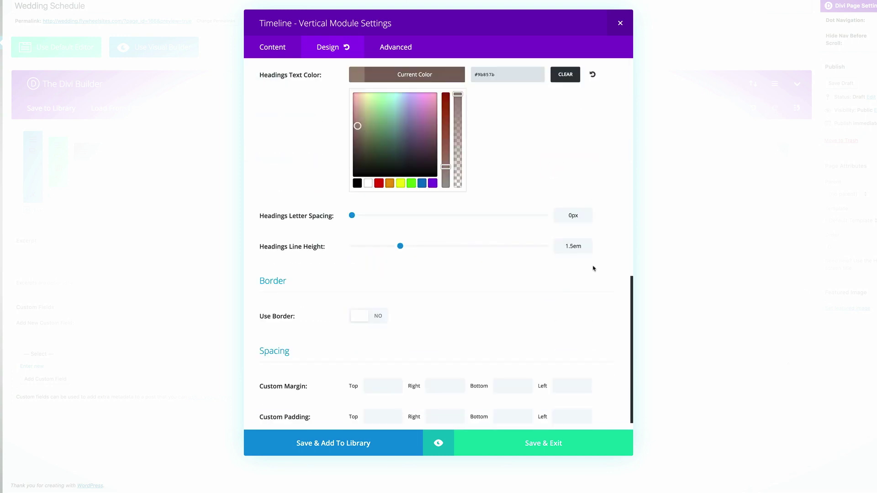
scroll(542, 266, "down", 1)
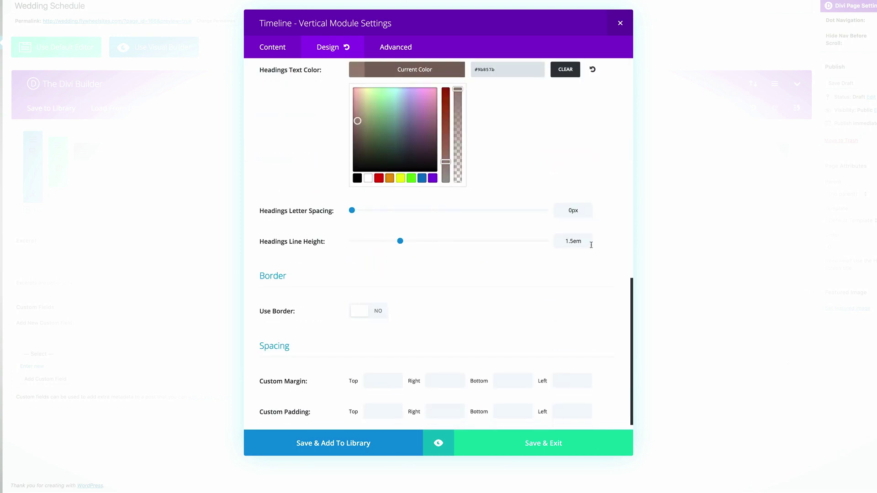
scroll(344, 232, "up", 10)
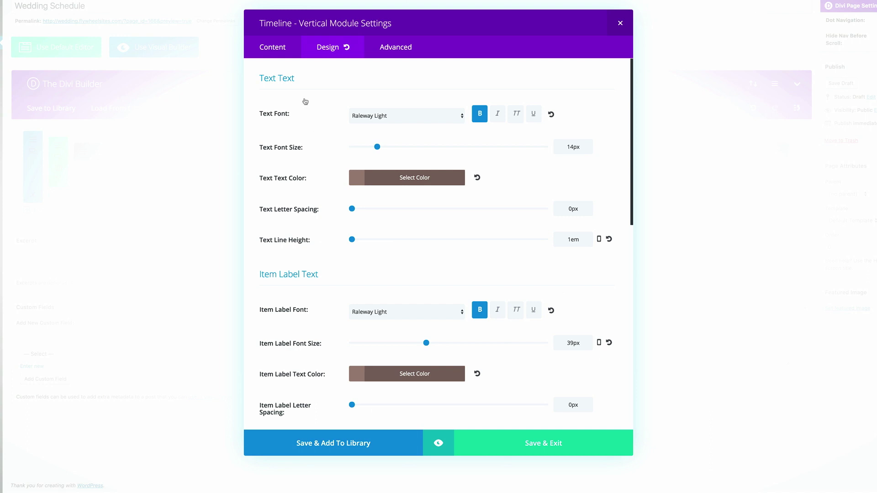
left_click(277, 48)
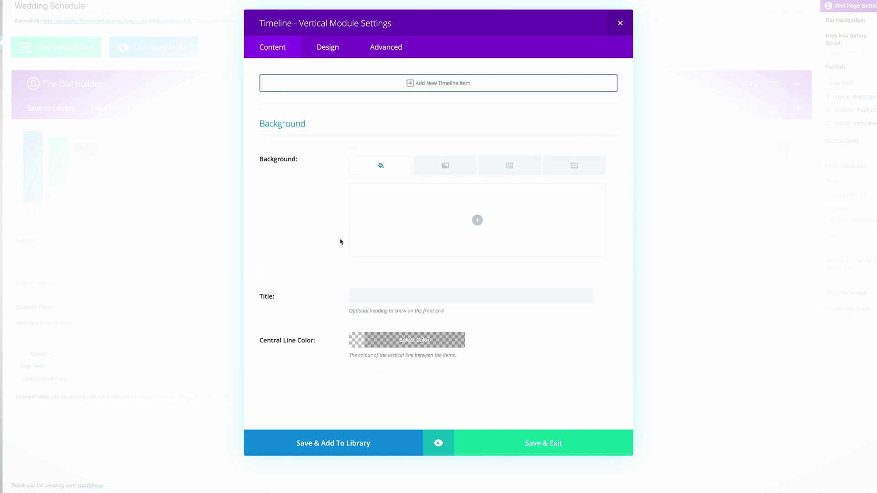
Set the central line colour to #fae4de and Save & Exit the timeline module.
left_click(359, 340)
left_click(505, 341)
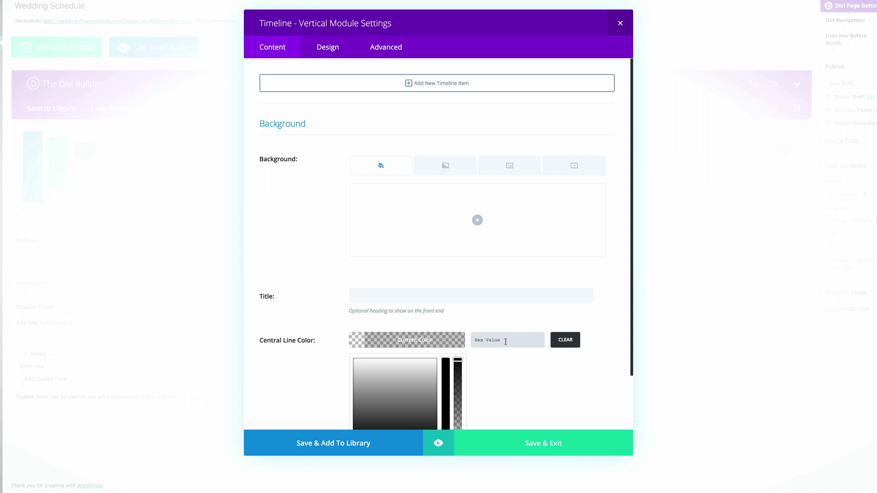
type("#fae4de")
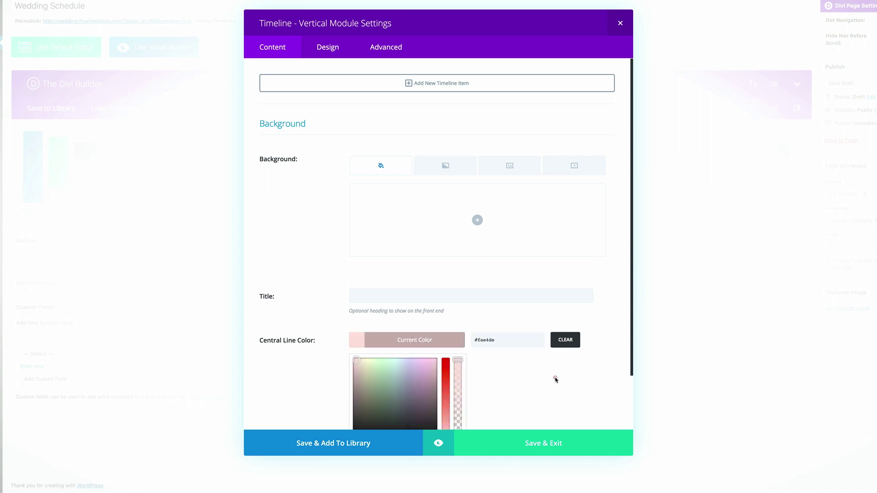
scroll(555, 377, "down", 3)
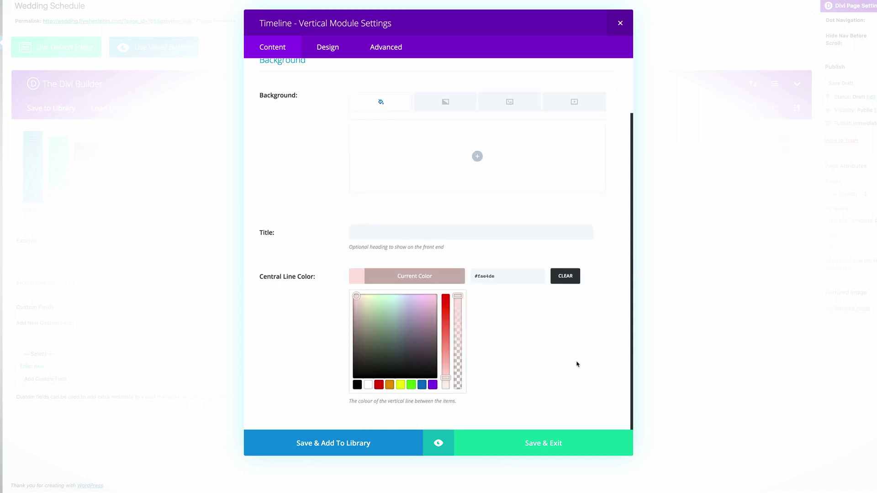
left_click(558, 446)
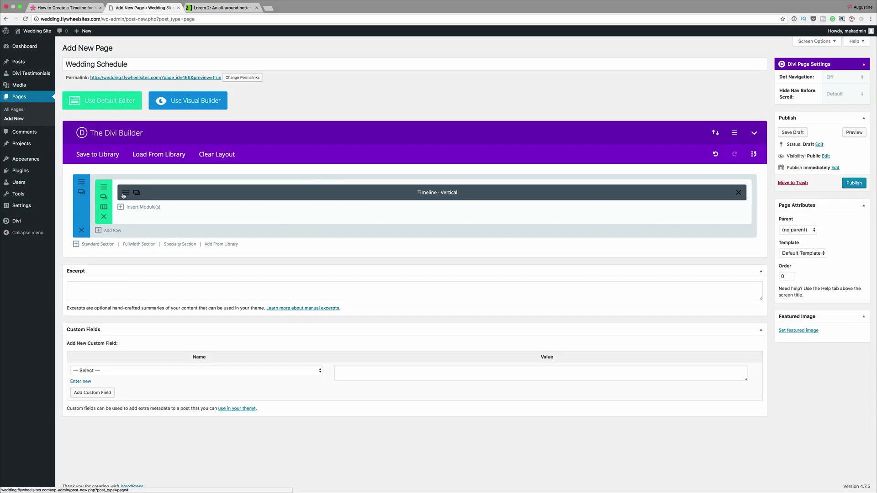
Add a new timeline item titled "Bride's hair and makeup".
left_click(125, 193)
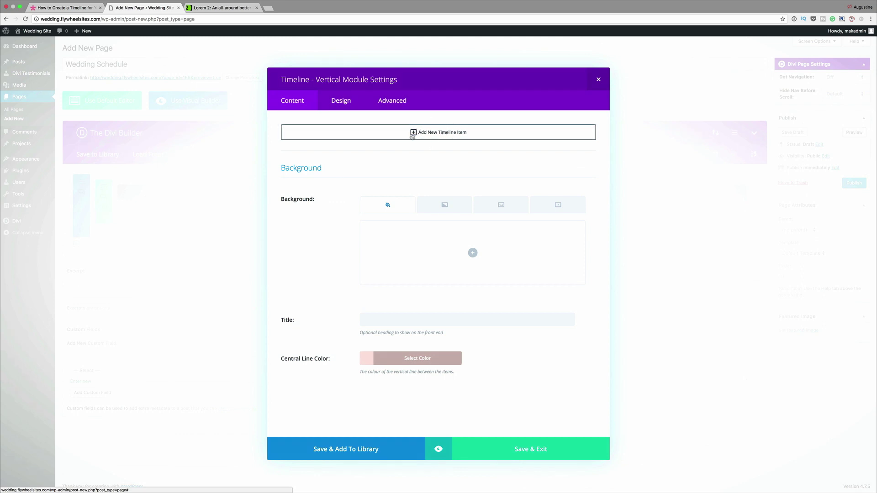
left_click(413, 132)
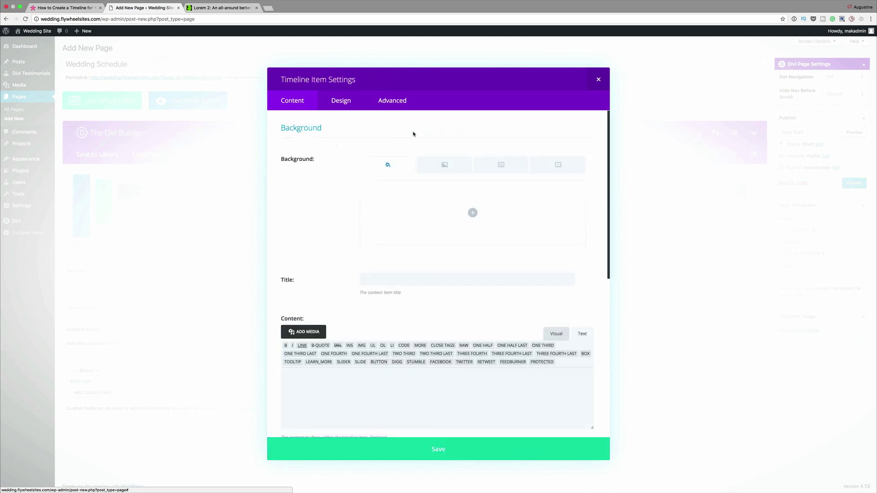
scroll(379, 261, "down", 1)
left_click(379, 259)
type("Bride's hair and makeup")
Fill the item's content with lorem ipsum text and give it the label 7am.
scroll(356, 381, "down", 2)
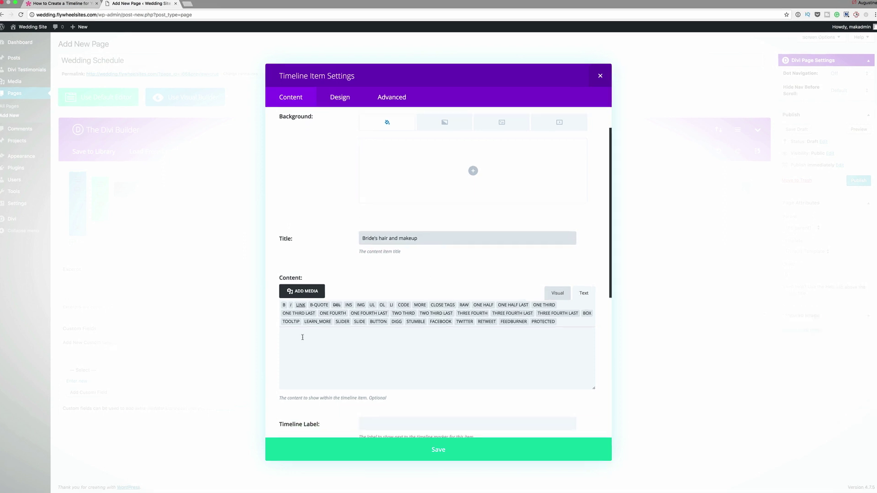
left_click(303, 337)
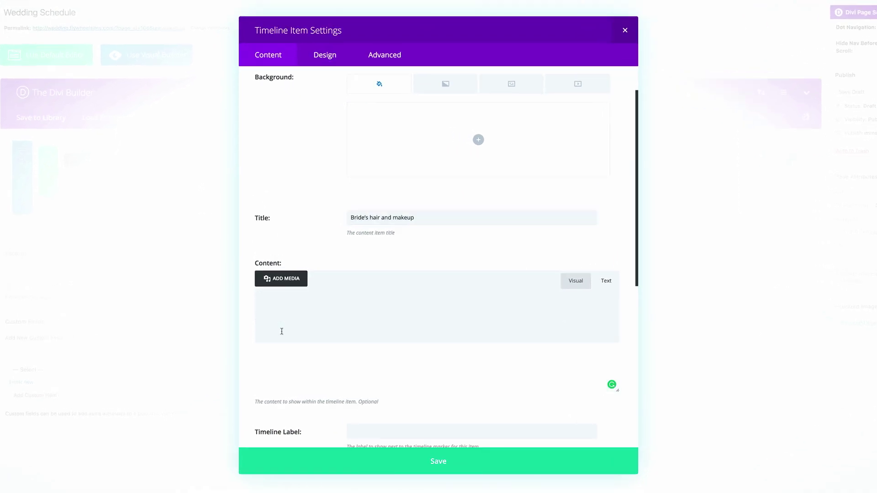
type("Lorem ipsum dolor sit amet, consectetuer adipiscing elit. Donec odio. Quisque volutpat mattis eros. Nullam malesuada erat ut turpis. Suspendisse urna nibh, viverra non, semper suscipit, posuere a, pede.")
scroll(486, 354, "down", 3)
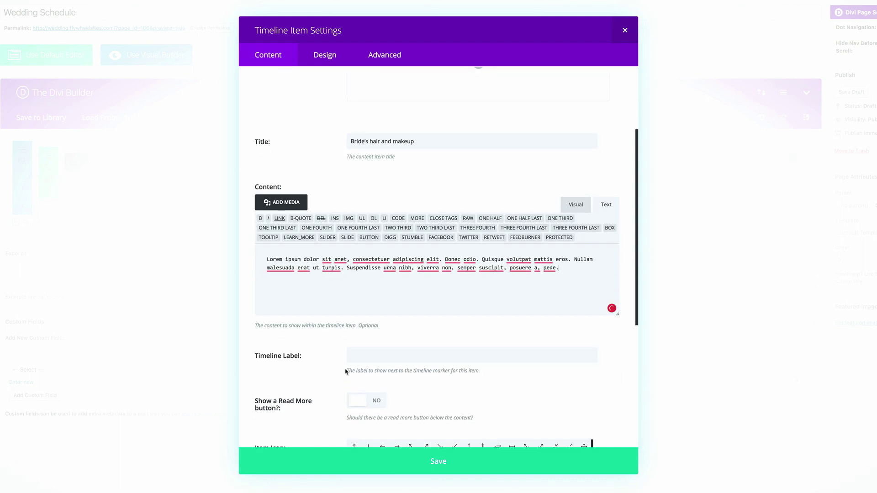
left_click(365, 357)
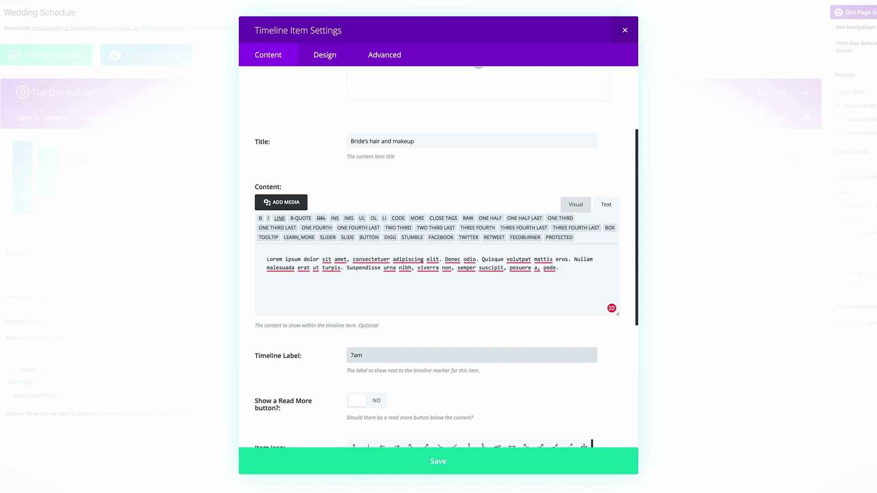
scroll(297, 345, "down", 7)
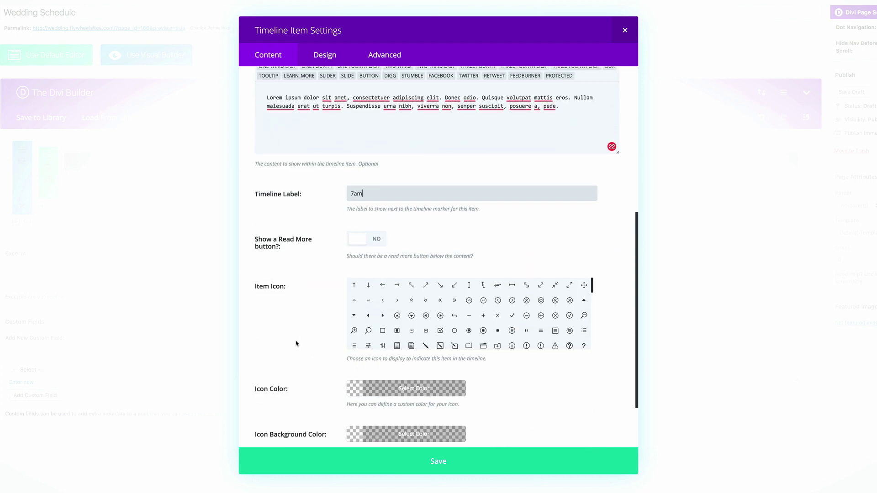
Choose the heart as the item's icon.
scroll(296, 344, "down", 2)
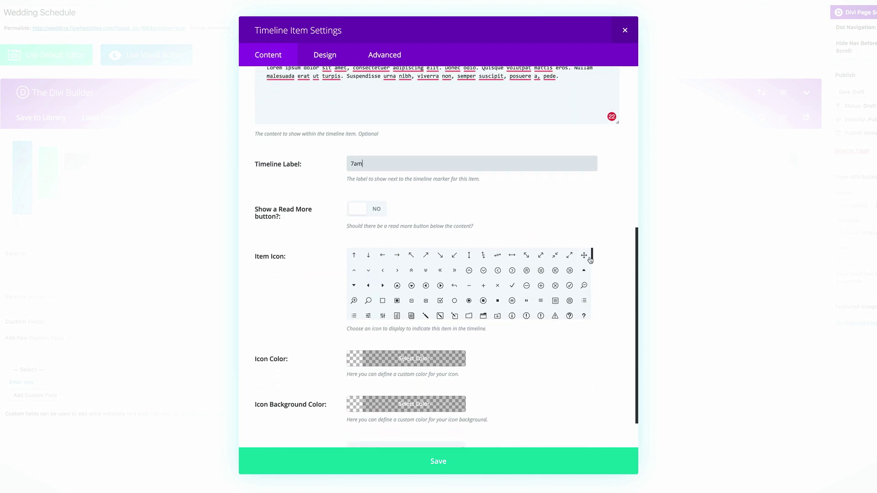
left_click_drag(592, 259, 592, 296)
left_click(378, 300)
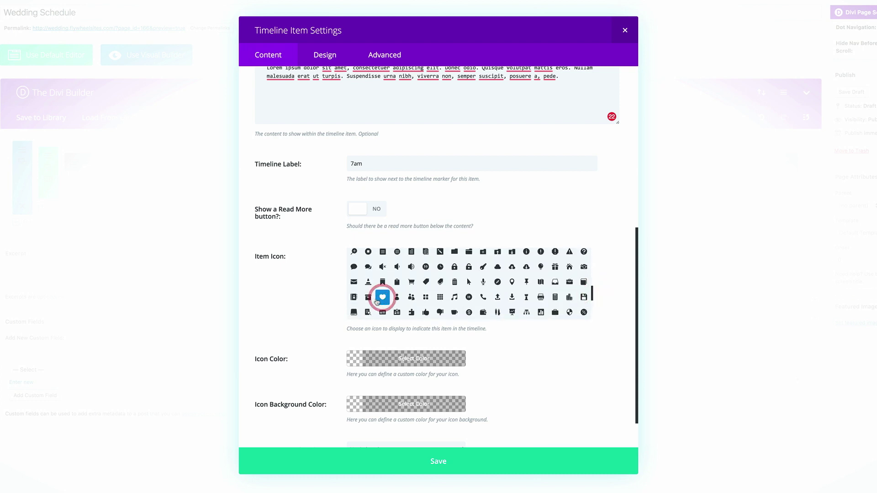
Colour the icon #9b857b on a #fae4de background and save the item.
scroll(296, 317, "down", 3)
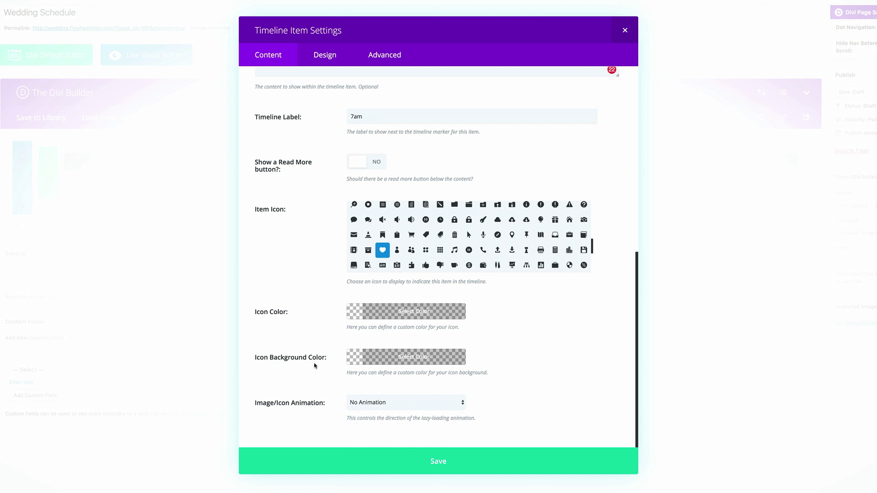
left_click(364, 312)
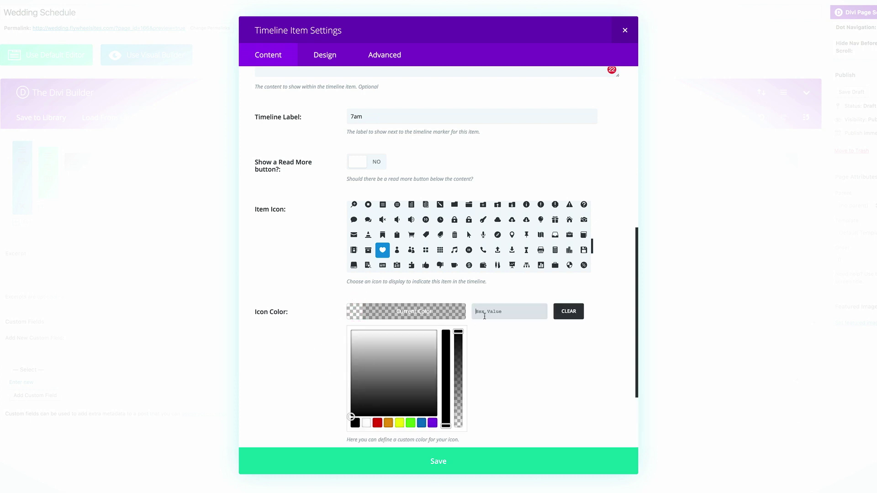
type("#9b857b")
scroll(309, 320, "down", 5)
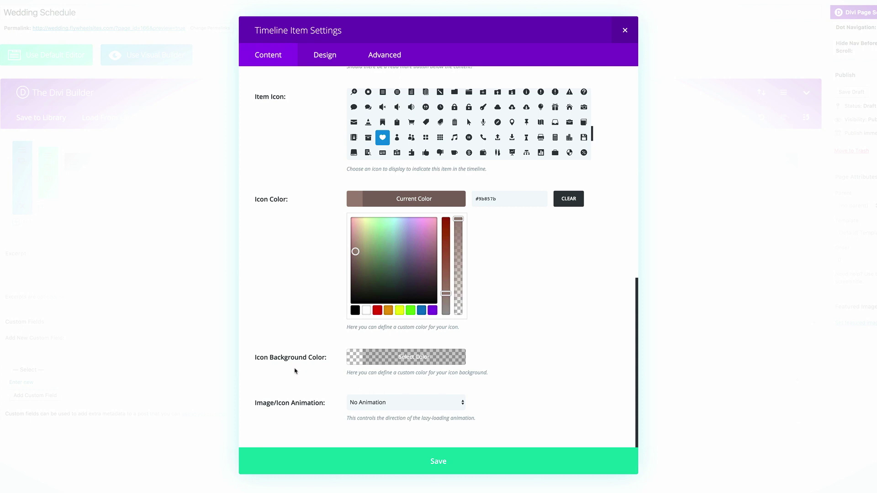
left_click(406, 357)
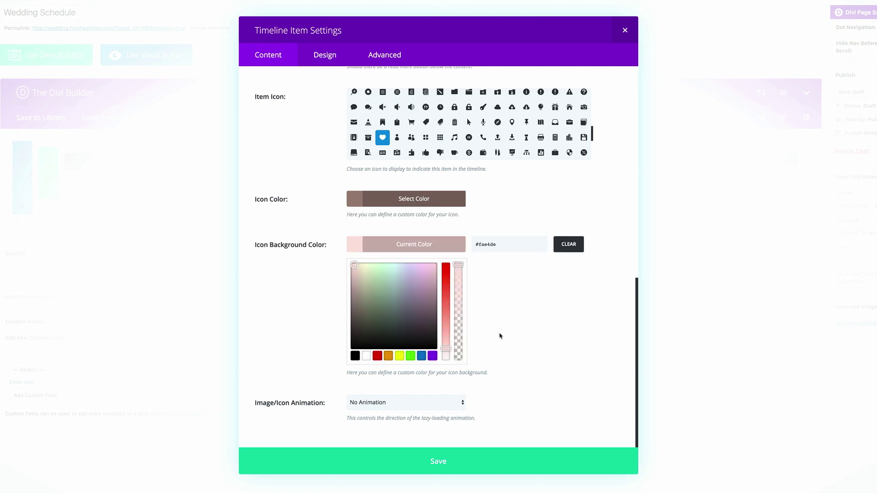
left_click(439, 462)
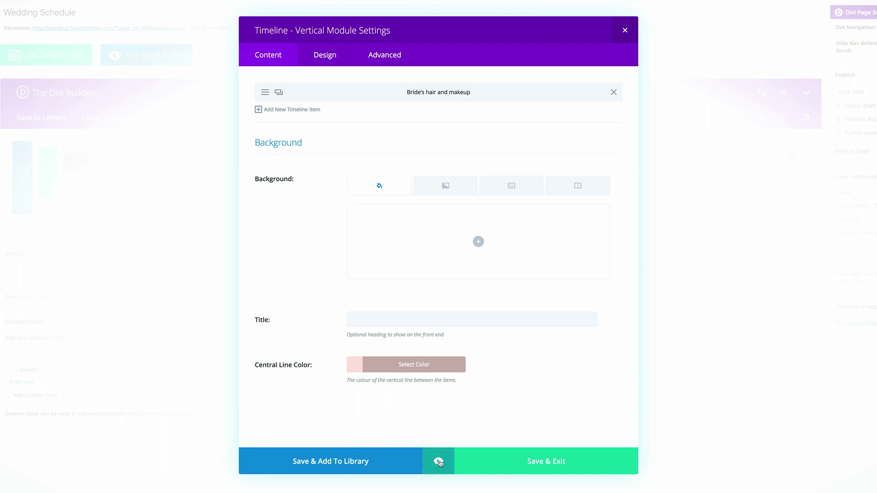
left_click(439, 462)
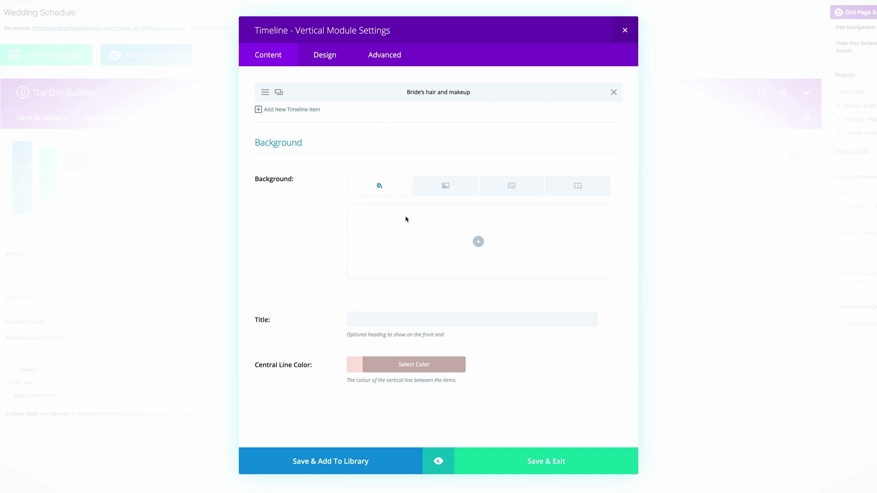
Duplicate the Bride's hair and makeup item and retitle the copy 'Wedding shoot'.
left_click(279, 93)
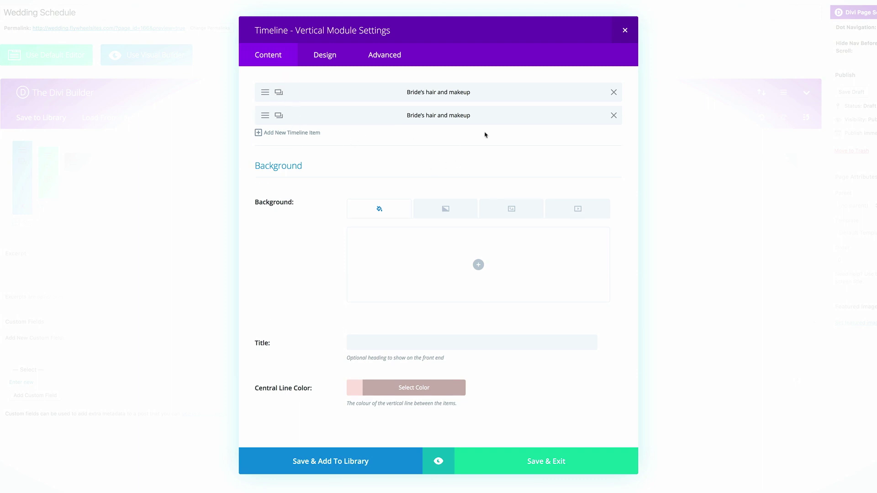
left_click(265, 117)
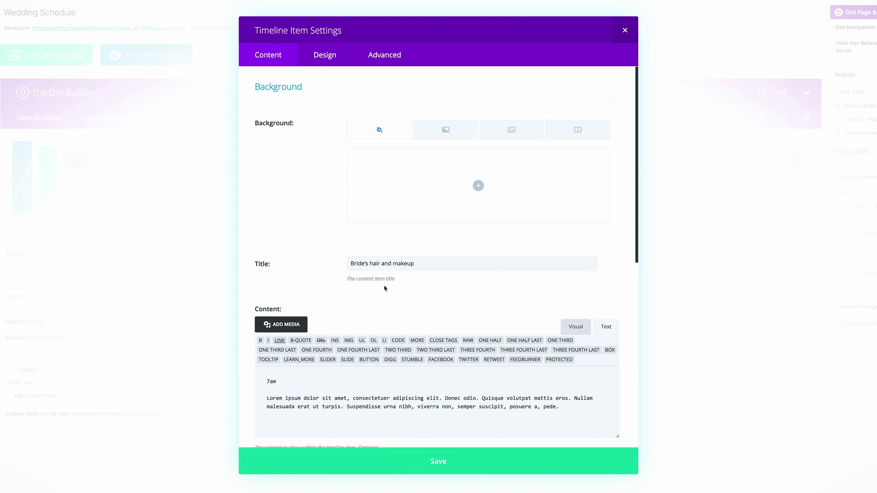
left_click_drag(417, 259, 351, 258)
type("Wedding shoot")
Change the Wedding shoot label's hour from 7 to 8am, then save the item and module.
scroll(458, 279, "down", 1)
left_click(264, 344)
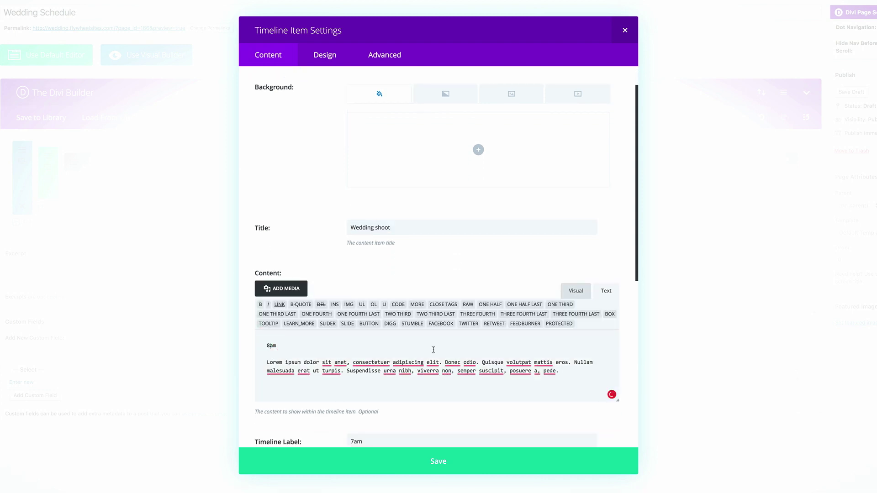
scroll(433, 349, "down", 2)
left_click(352, 369)
key("BackSpace")
type("8")
scroll(488, 372, "down", 2)
left_click(439, 462)
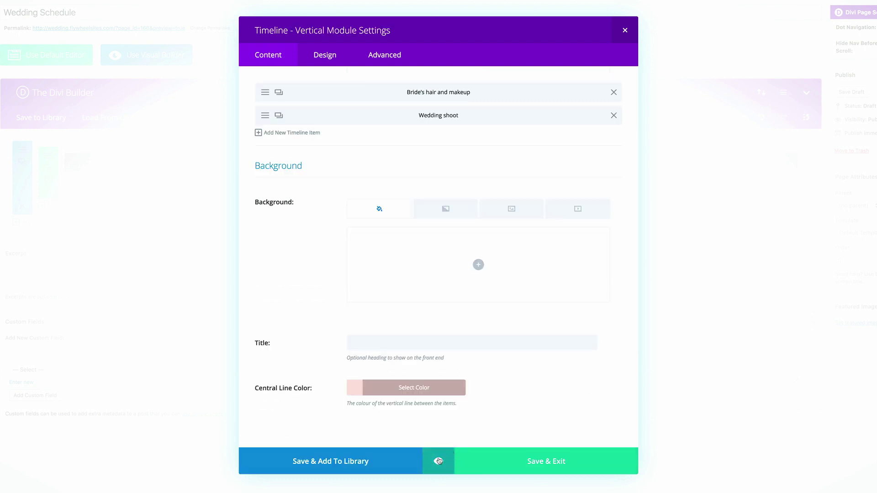
left_click(537, 462)
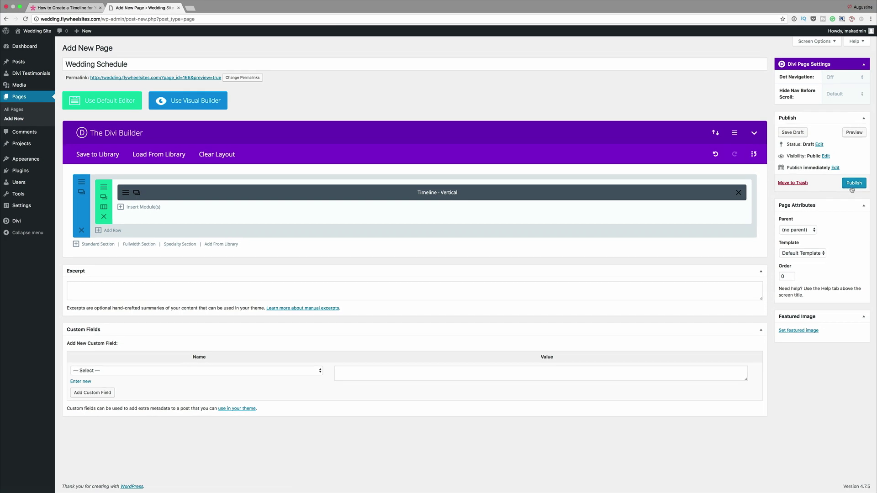
Publish the Wedding Schedule page, check the live view, then reopen the Timeline module settings.
left_click(853, 184)
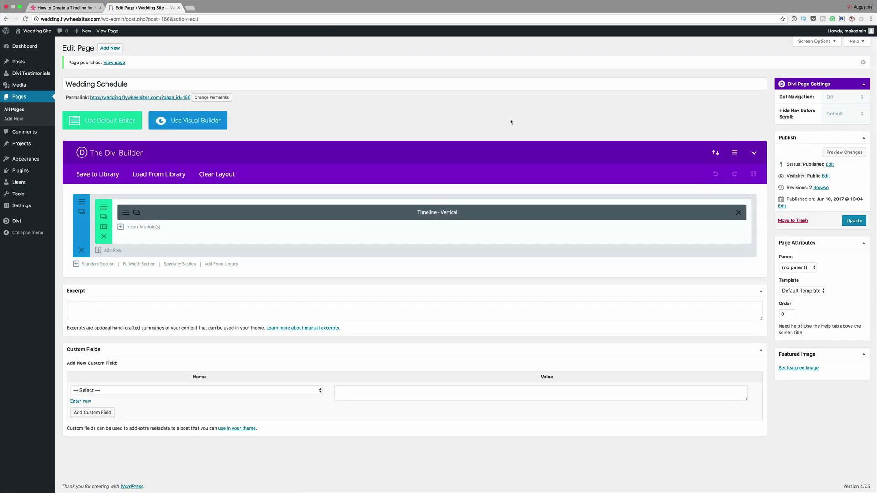
left_click(115, 62, "super")
left_click(222, 8)
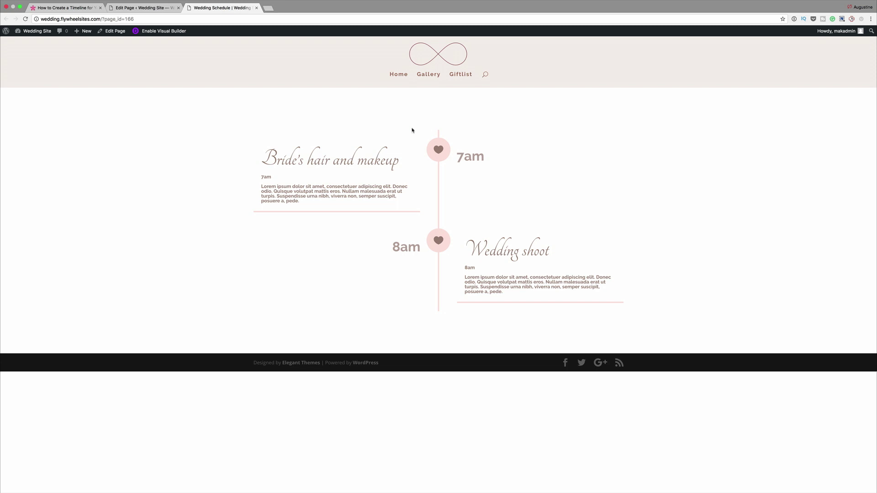
left_click(163, 7)
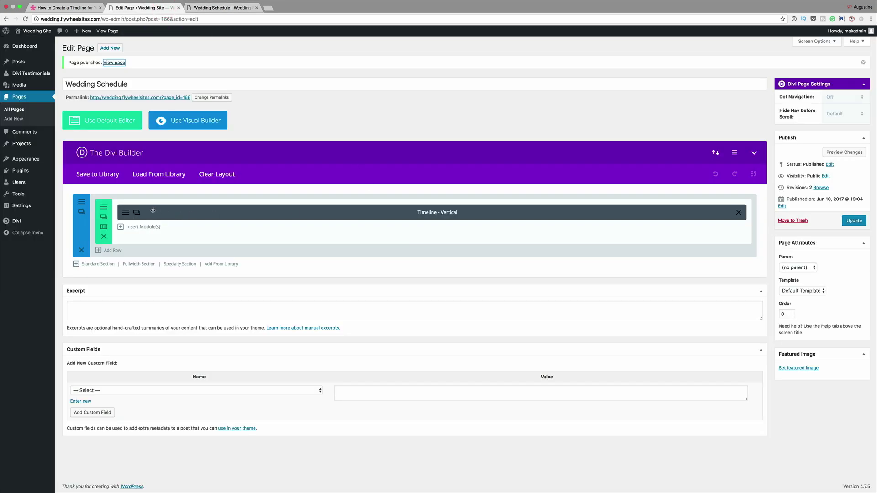
left_click(126, 213)
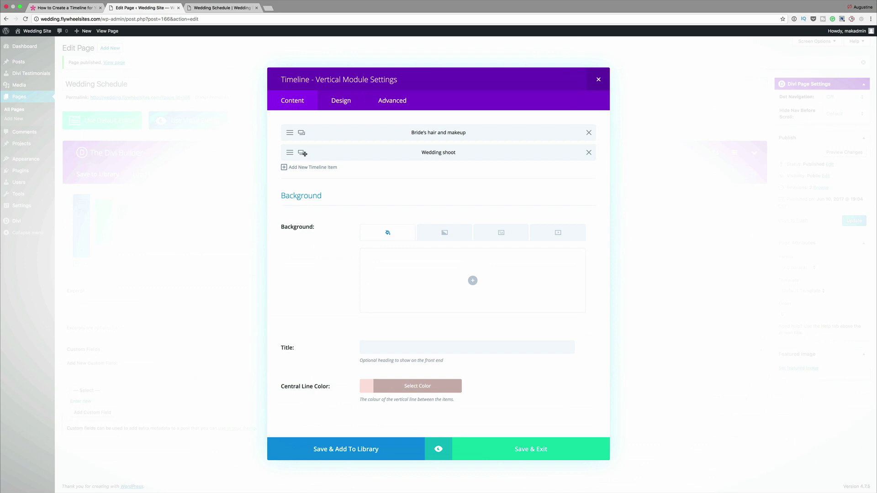
Duplicate items to add Pre-ceremony through Last thank you word, then save and update the page.
left_click(302, 153)
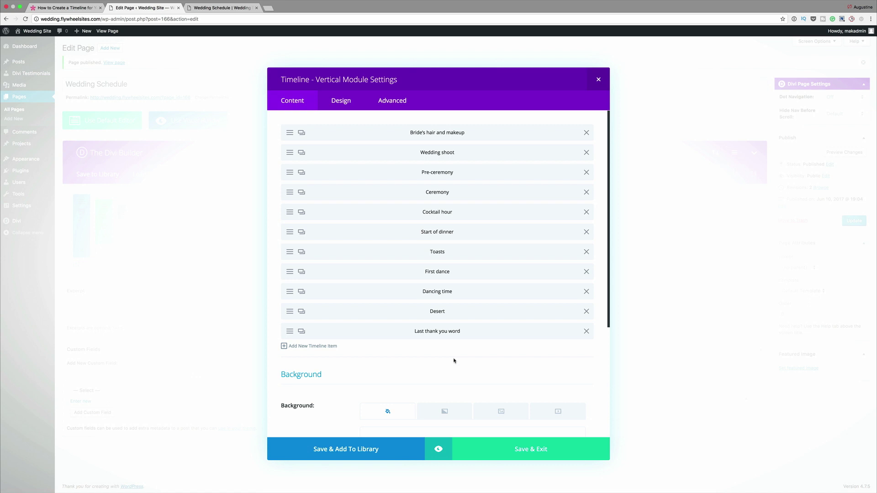
left_click(532, 450)
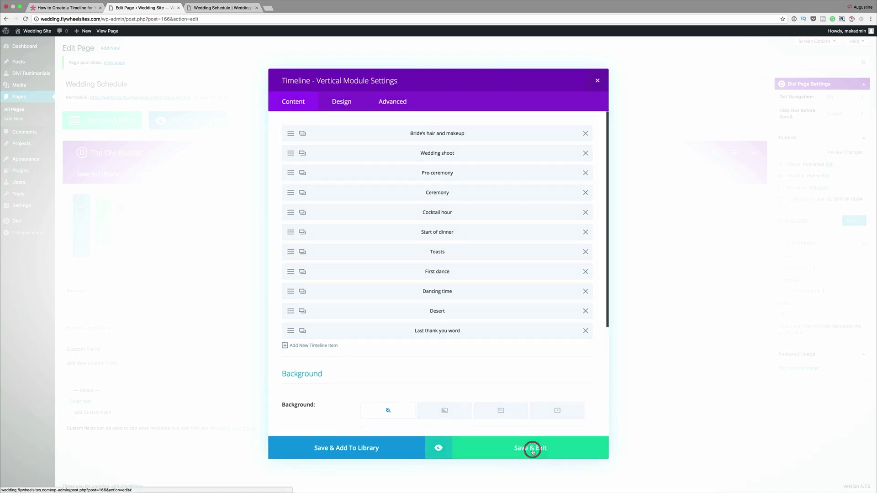
left_click(853, 222)
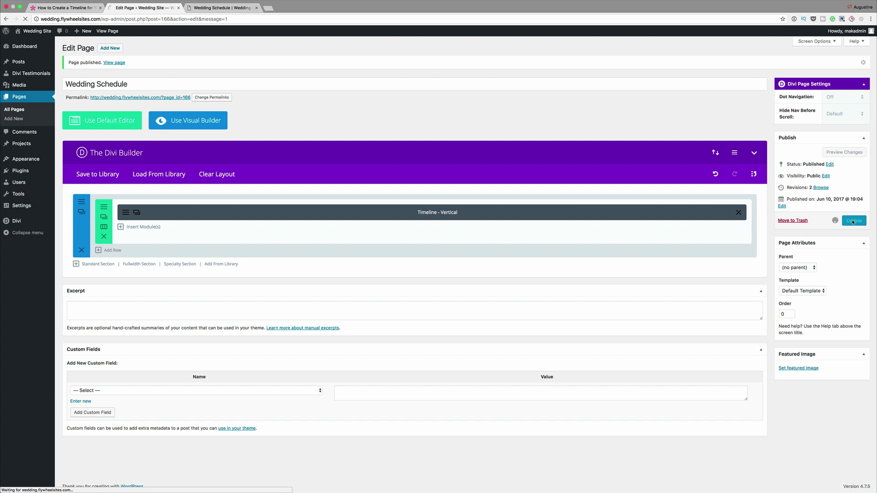
Reload the live Wedding Schedule tab to show Pre-ceremony at 9am and Ceremony at 10am.
left_click(236, 11)
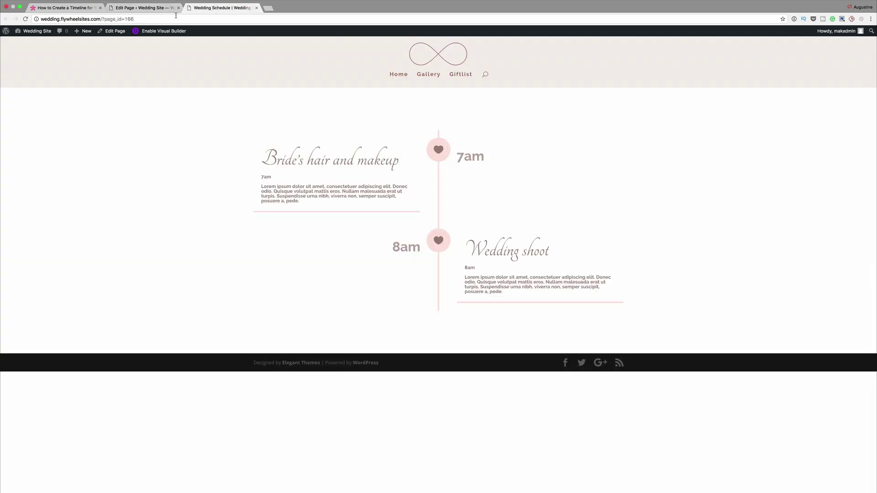
left_click(26, 19)
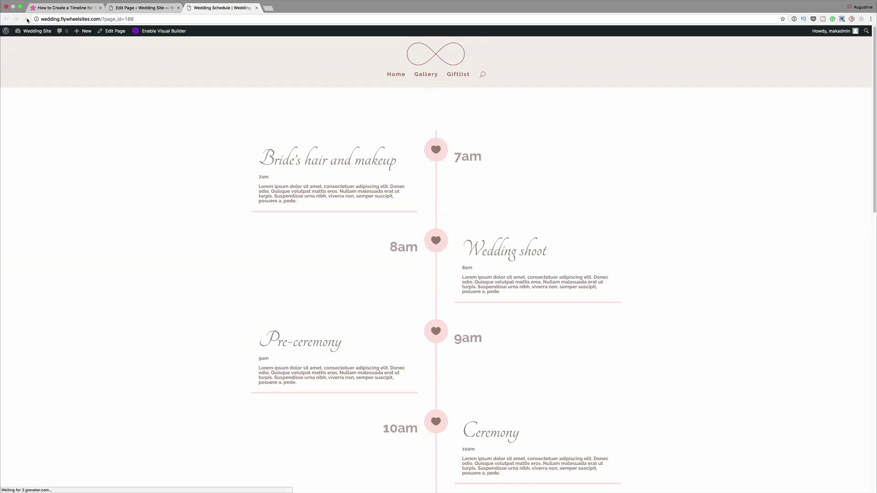